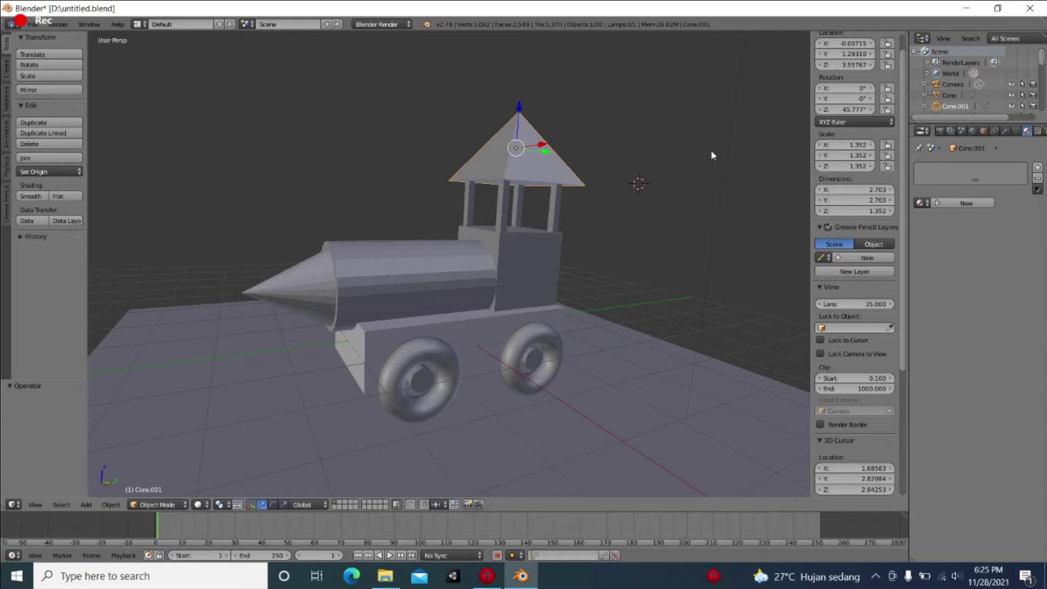
{"action": "scroll", "coordinate": [473, 343], "scroll_direction": "down", "scroll_amount": 4}
{"action": "right_click", "coordinate": [420, 341]}
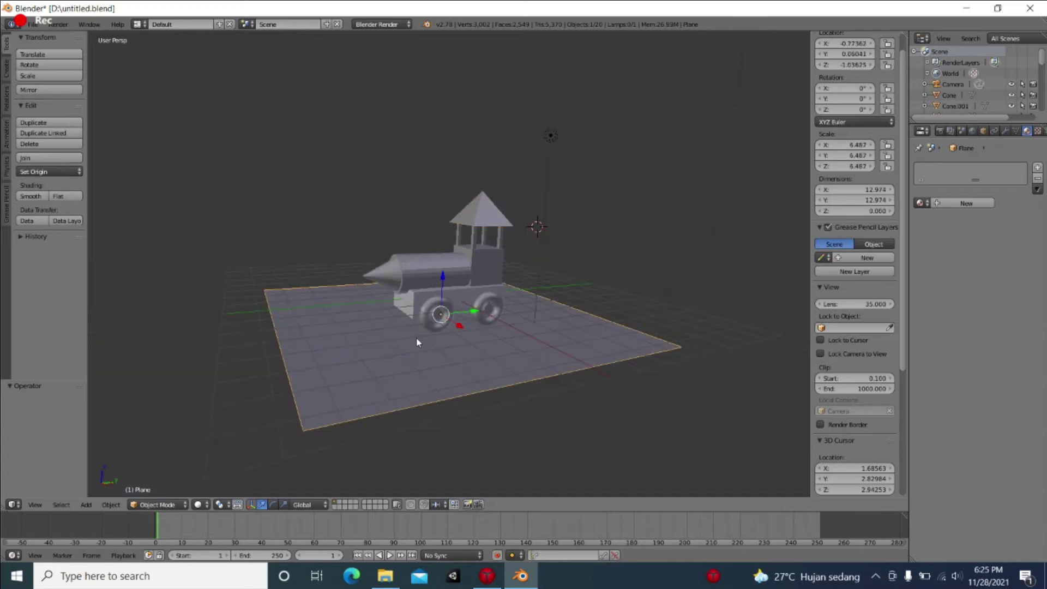
{"action": "scroll", "coordinate": [471, 335], "scroll_direction": "up", "scroll_amount": 2}
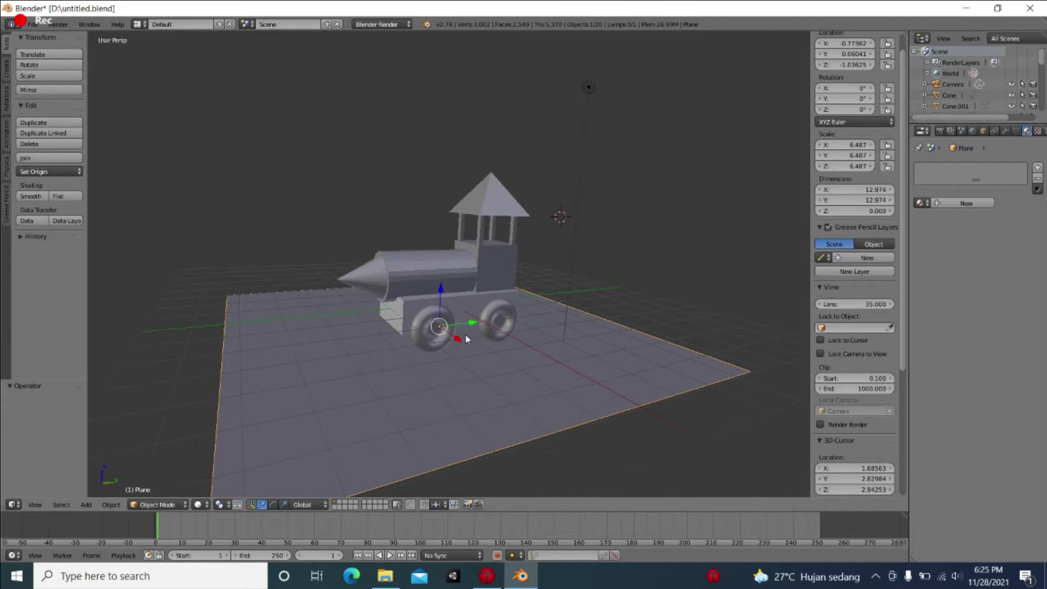
{"action": "scroll", "coordinate": [466, 329], "scroll_direction": "up", "scroll_amount": 3}
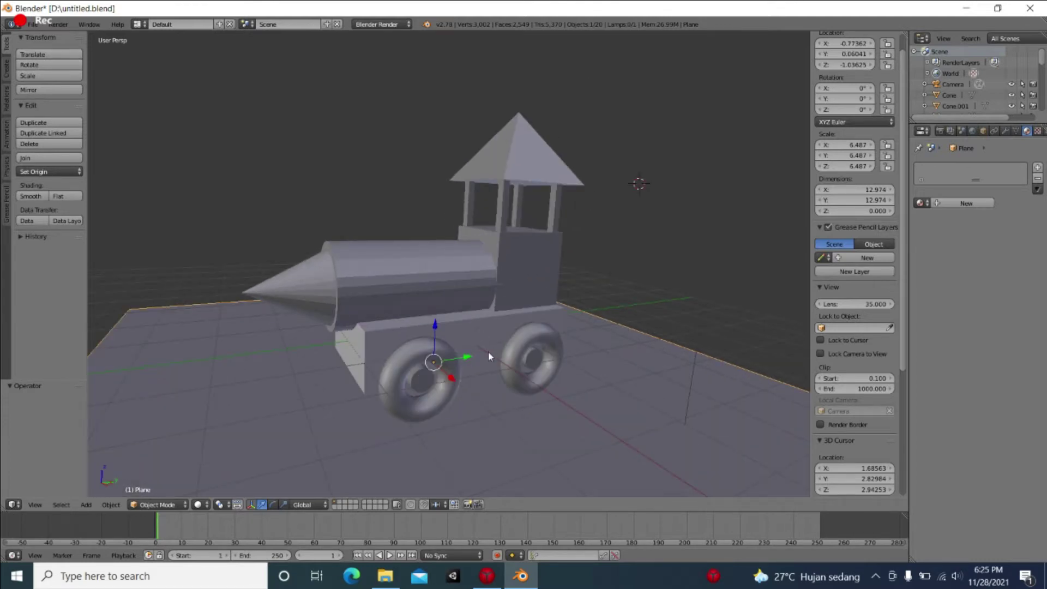
{"action": "right_click", "coordinate": [446, 276]}
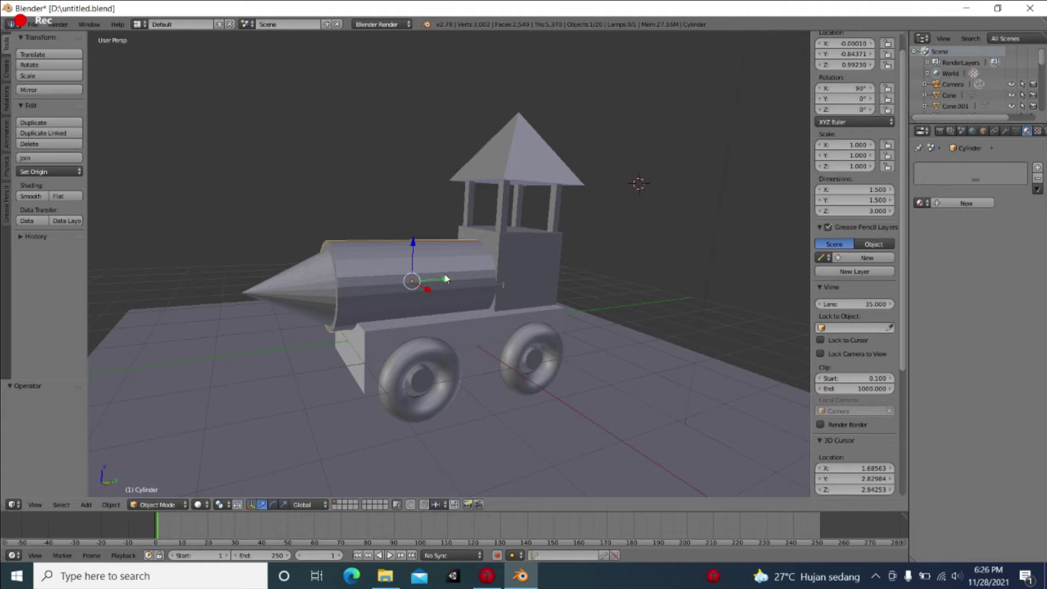
{"action": "scroll", "coordinate": [513, 295], "scroll_direction": "down", "scroll_amount": 2}
{"action": "scroll", "coordinate": [512, 293], "scroll_direction": "up", "scroll_amount": 2}
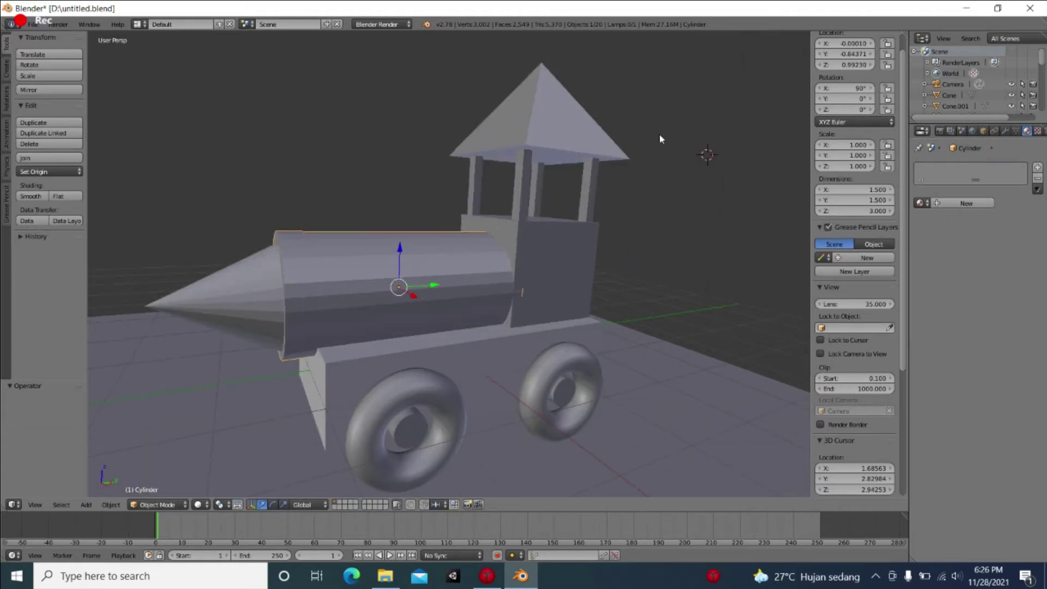
Add a new material to the train's chassis block and pick a light red diffuse colour for it.
{"action": "right_click", "coordinate": [483, 344]}
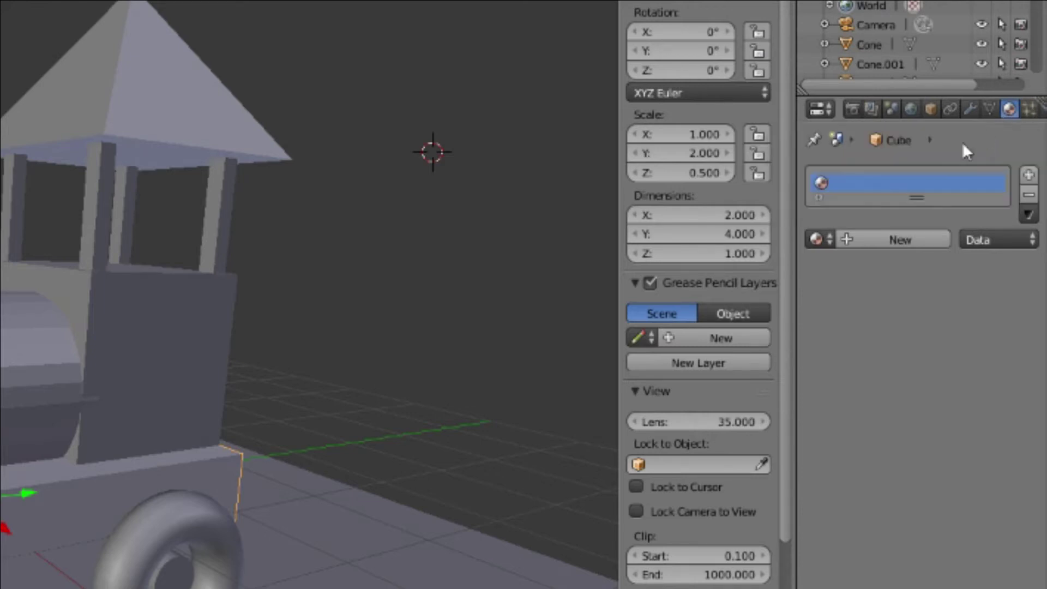
{"action": "left_click", "coordinate": [911, 237]}
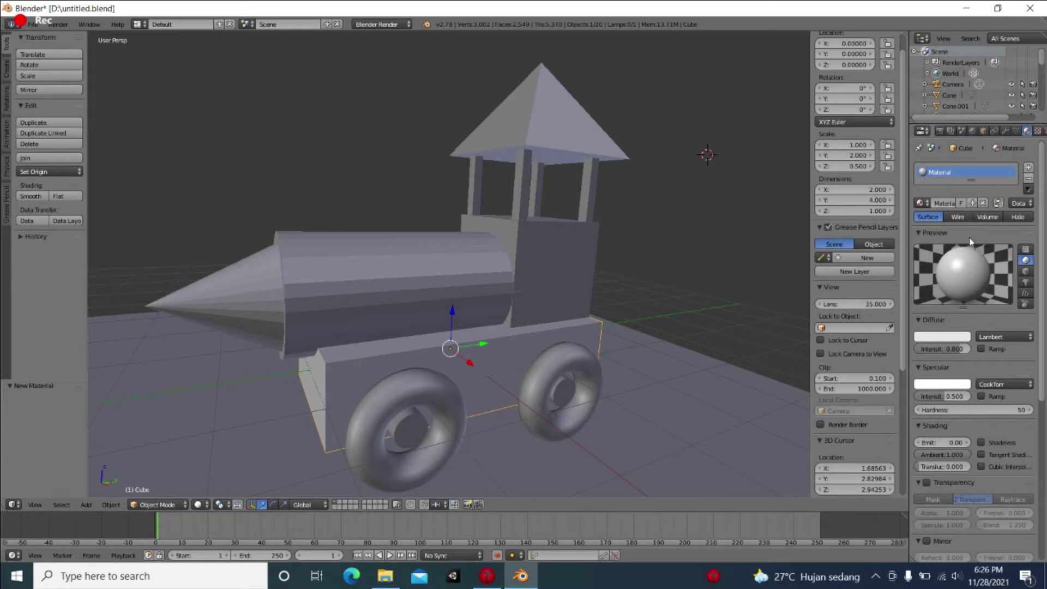
{"action": "scroll", "coordinate": [980, 287], "scroll_direction": "down", "scroll_amount": 1}
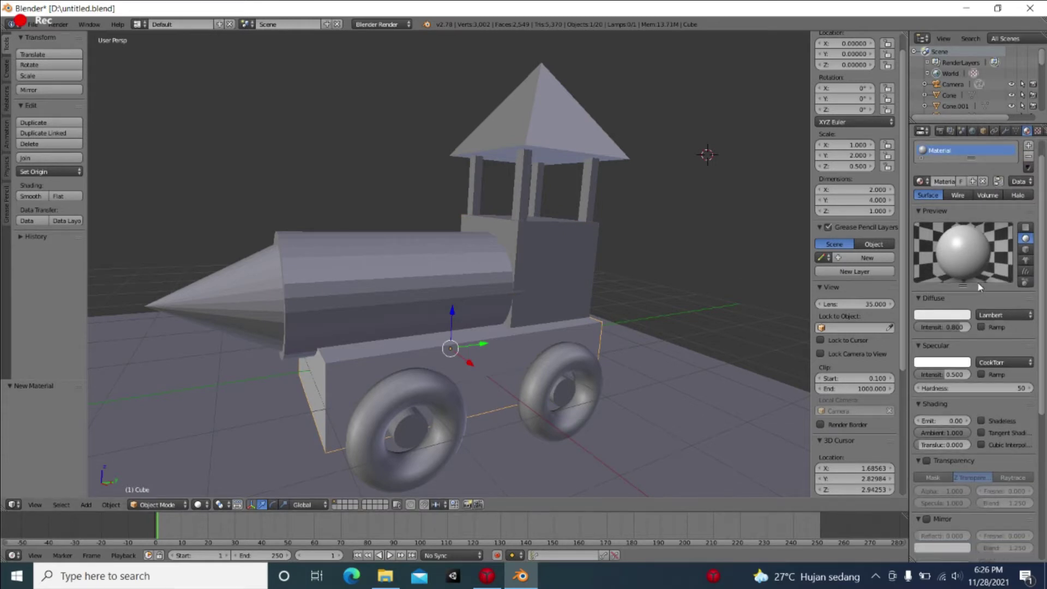
{"action": "scroll", "coordinate": [980, 288], "scroll_direction": "up", "scroll_amount": 1}
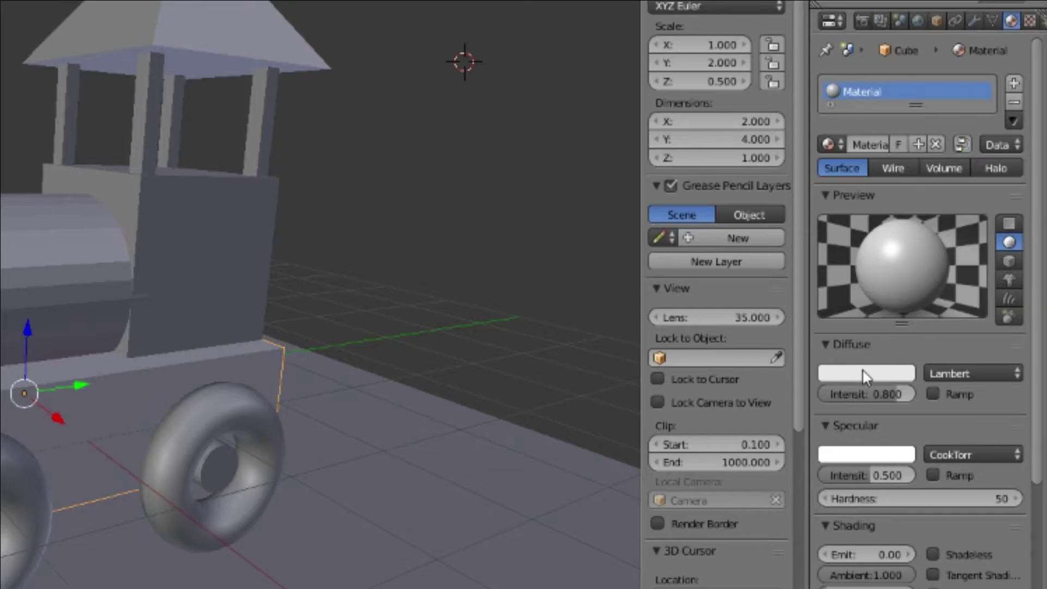
{"action": "left_click", "coordinate": [874, 375]}
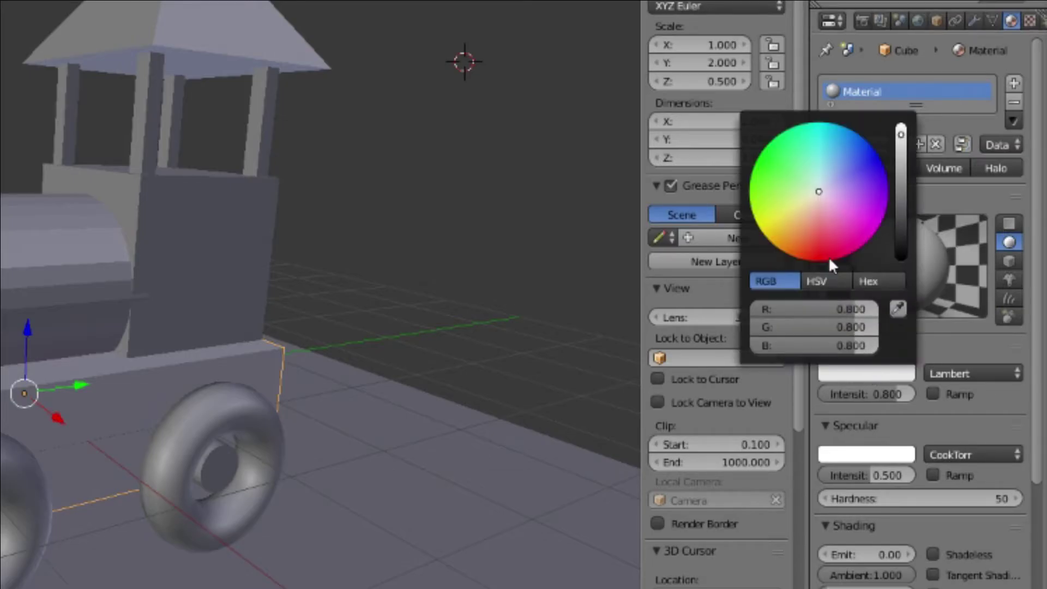
{"action": "mouse_move", "coordinate": [818, 191]}
{"action": "left_mouse_down"}
{"action": "mouse_move", "coordinate": [816, 210]}
{"action": "mouse_move", "coordinate": [766, 175]}
{"action": "mouse_move", "coordinate": [809, 154]}
{"action": "mouse_move", "coordinate": [809, 206]}
{"action": "left_mouse_up"}
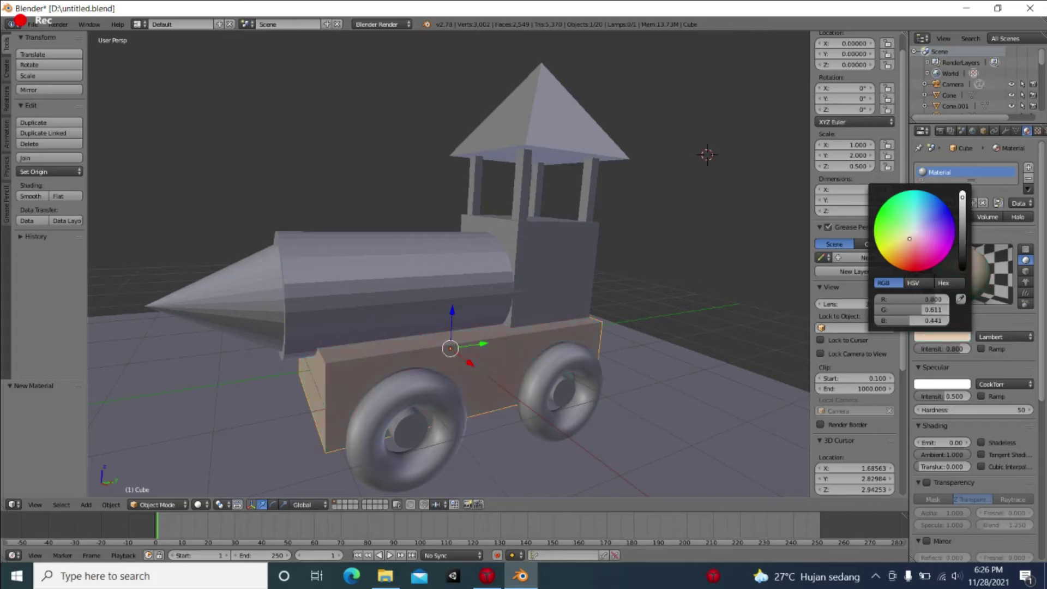
{"action": "left_click_drag", "start_coordinate": [909, 238], "coordinate": [910, 249]}
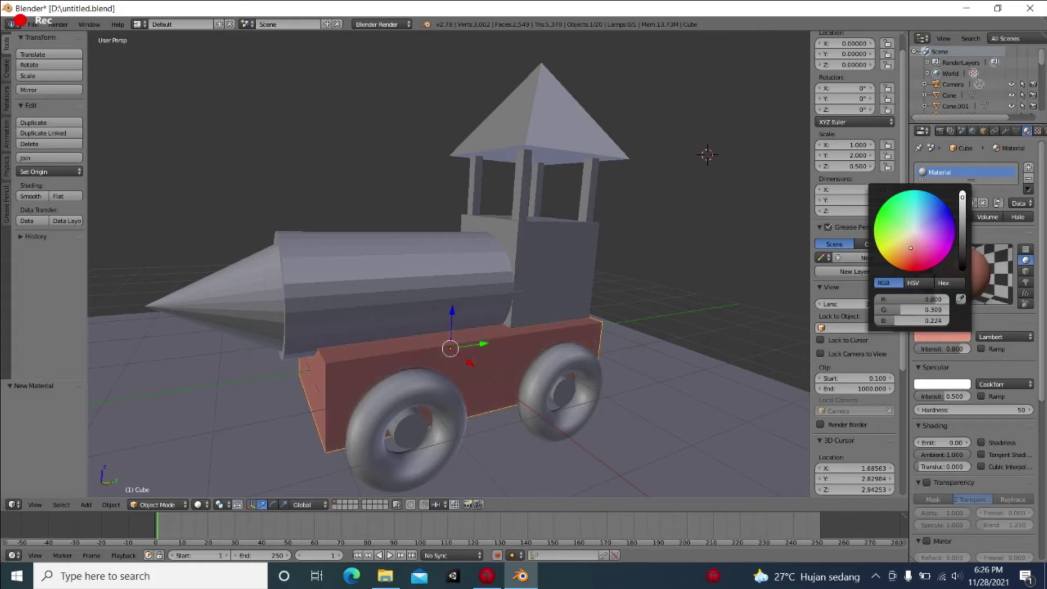
Set the chassis material's diffuse colour to green 0.275 and blue 0.001.
{"action": "left_click", "coordinate": [937, 309]}
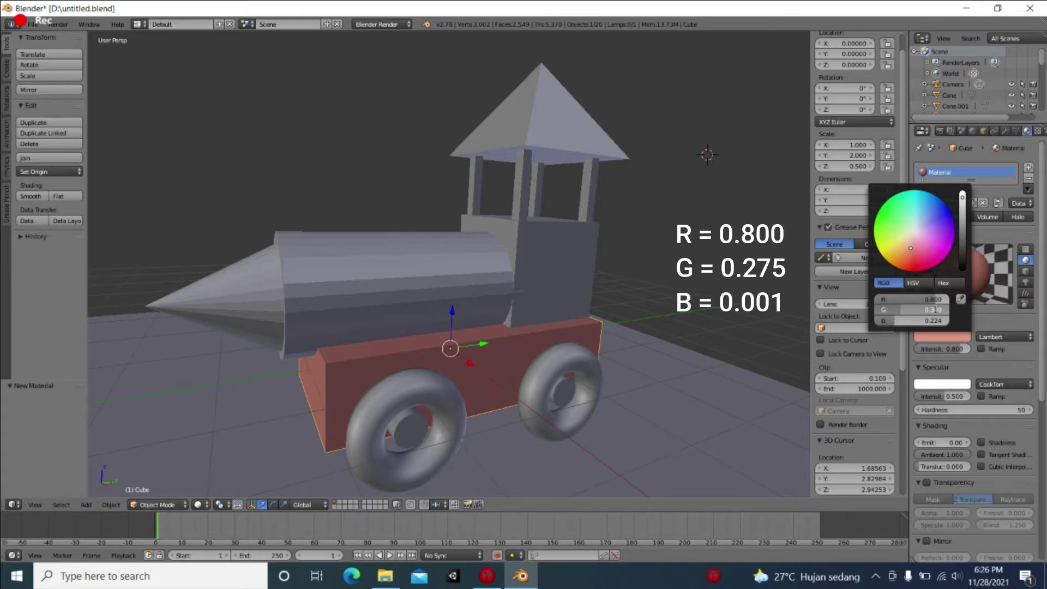
{"action": "left_click", "coordinate": [935, 309]}
{"action": "key", "text": "BackSpace"}
{"action": "type", "text": "0.275"}
{"action": "key", "text": "Return"}
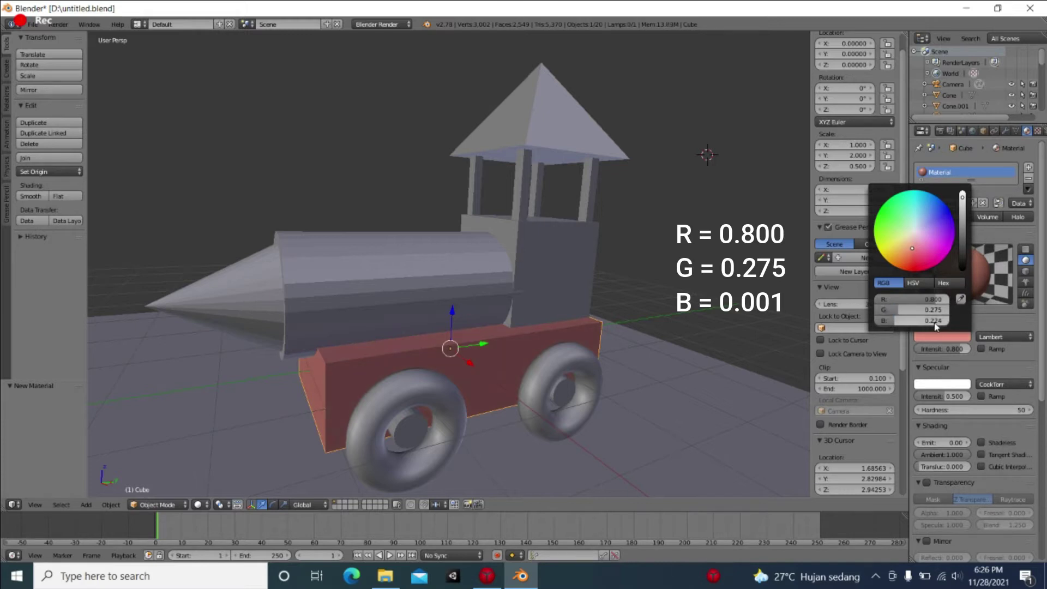
{"action": "left_click", "coordinate": [934, 322]}
{"action": "key", "text": "BackSpace"}
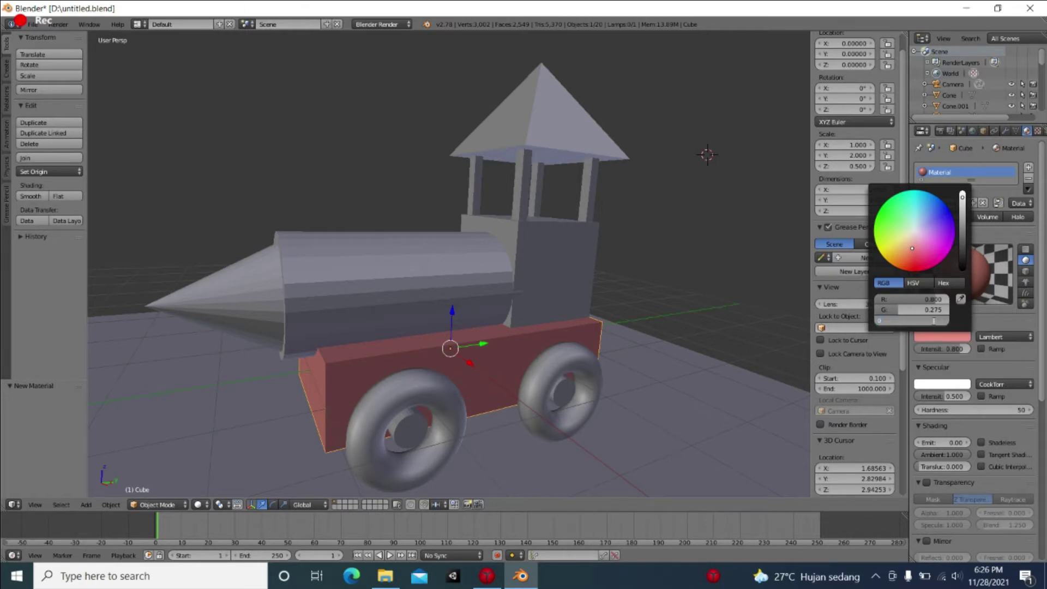
{"action": "type", "text": "0.0"}
{"action": "key", "text": "Return"}
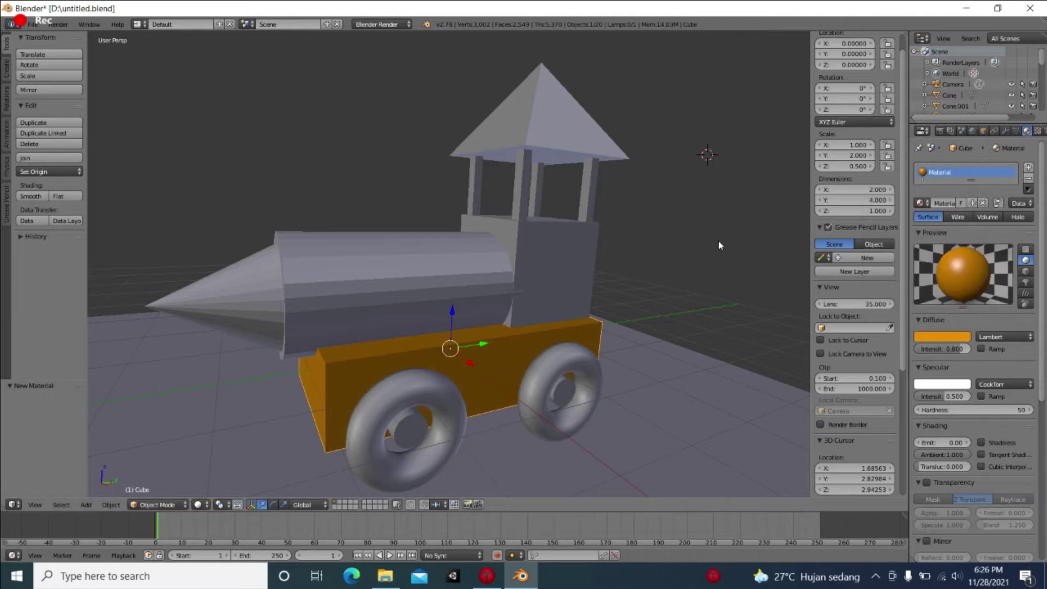
Give the near-side front cab pillar a new material with its diffuse colour sampled from the side of the orange chassis.
{"action": "scroll", "coordinate": [553, 350], "scroll_direction": "down", "scroll_amount": 3}
{"action": "scroll", "coordinate": [552, 350], "scroll_direction": "up", "scroll_amount": 3}
{"action": "scroll", "coordinate": [543, 394], "scroll_direction": "down", "scroll_amount": 2}
{"action": "middle_click_drag", "start_coordinate": [531, 388], "coordinate": [528, 358]}
{"action": "scroll", "coordinate": [514, 290], "scroll_direction": "up", "scroll_amount": 2}
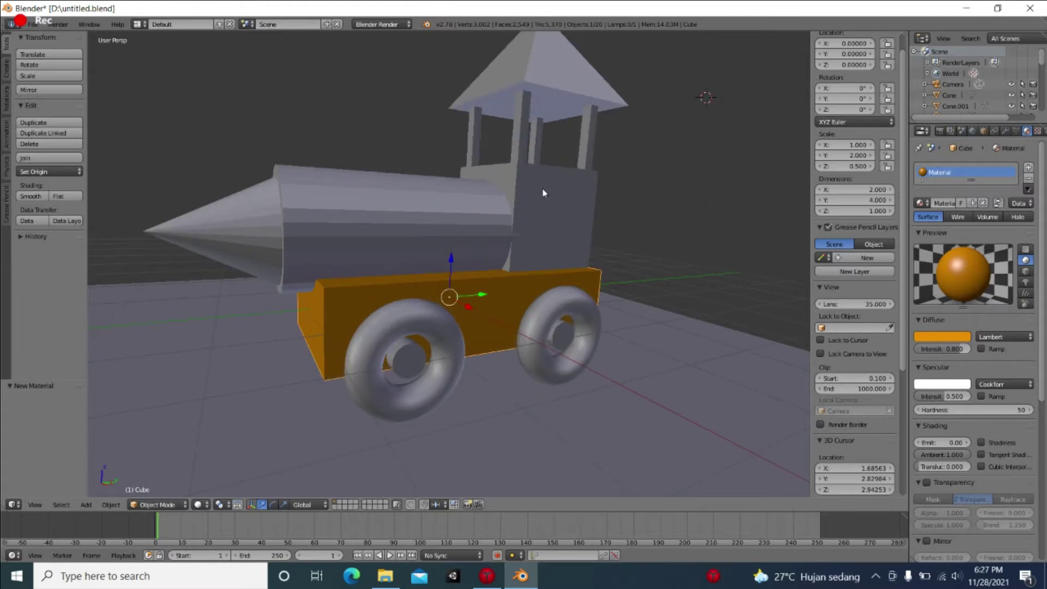
{"action": "right_click", "coordinate": [526, 145]}
{"action": "mouse_move", "coordinate": [610, 181]}
{"action": "middle_mouse_down"}
{"action": "mouse_move", "coordinate": [607, 201]}
{"action": "mouse_move", "coordinate": [599, 189]}
{"action": "middle_mouse_up"}
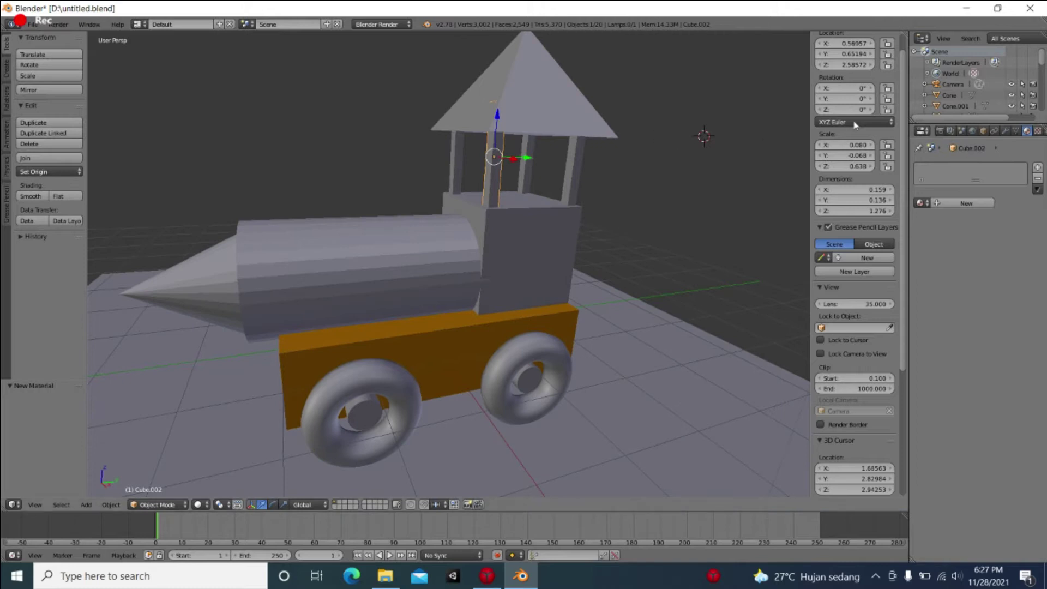
{"action": "left_click", "coordinate": [968, 203]}
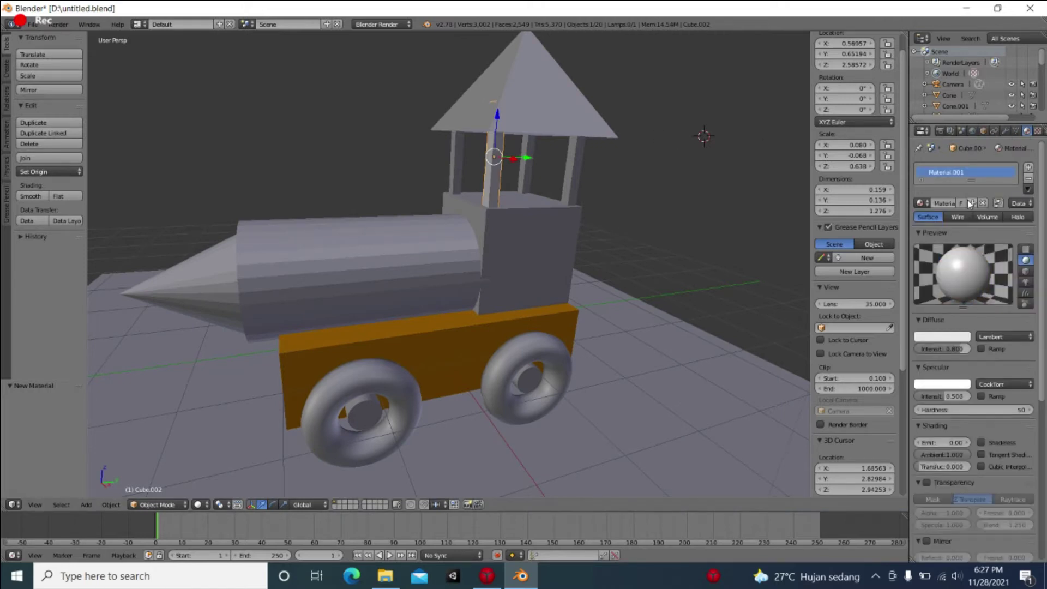
{"action": "left_click", "coordinate": [955, 336]}
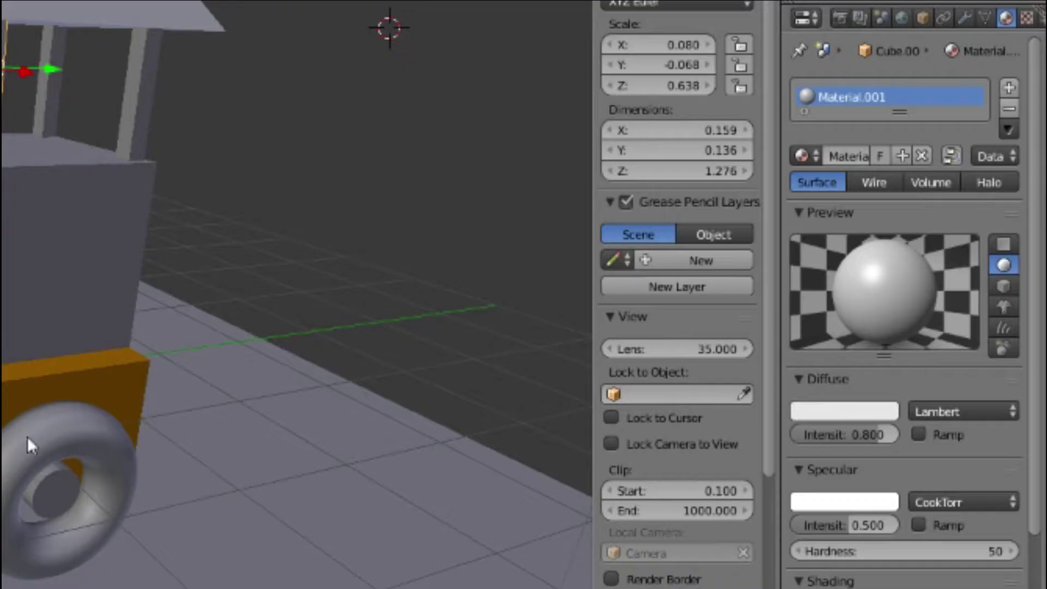
{"action": "left_click", "coordinate": [876, 410]}
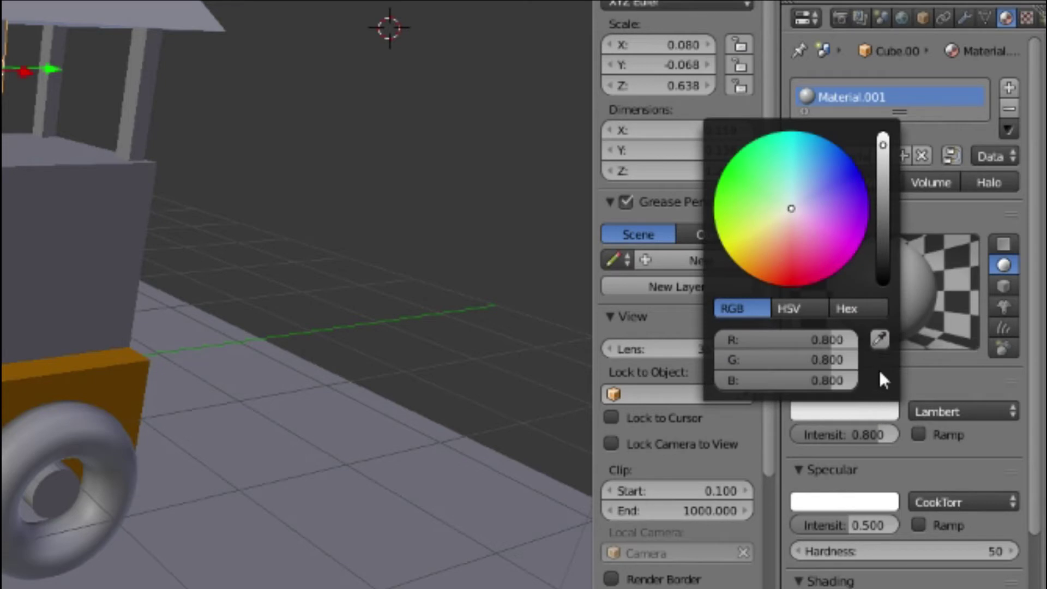
{"action": "left_click", "coordinate": [880, 339]}
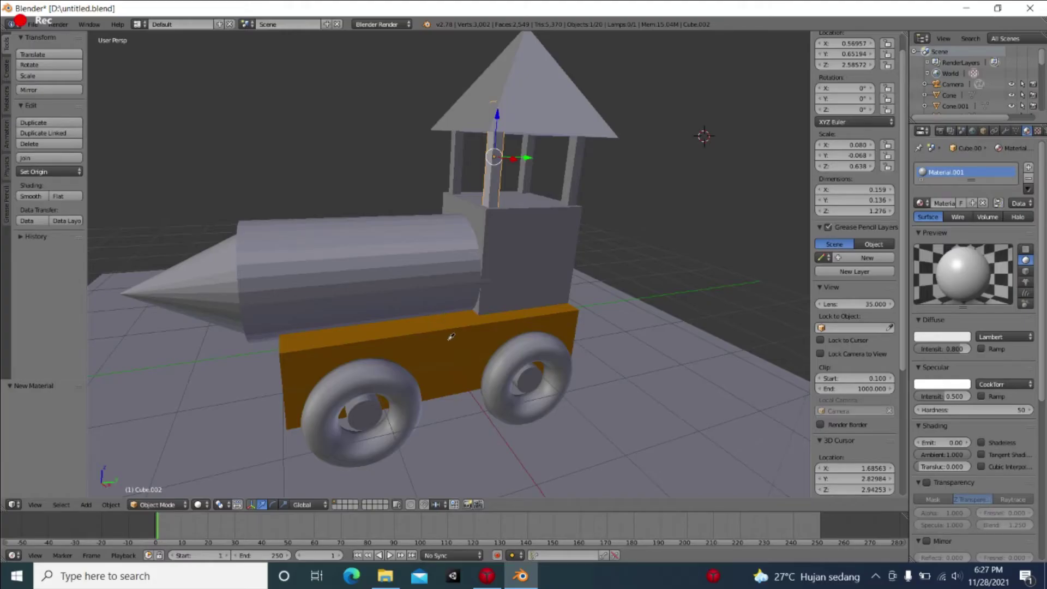
{"action": "left_click", "coordinate": [452, 338]}
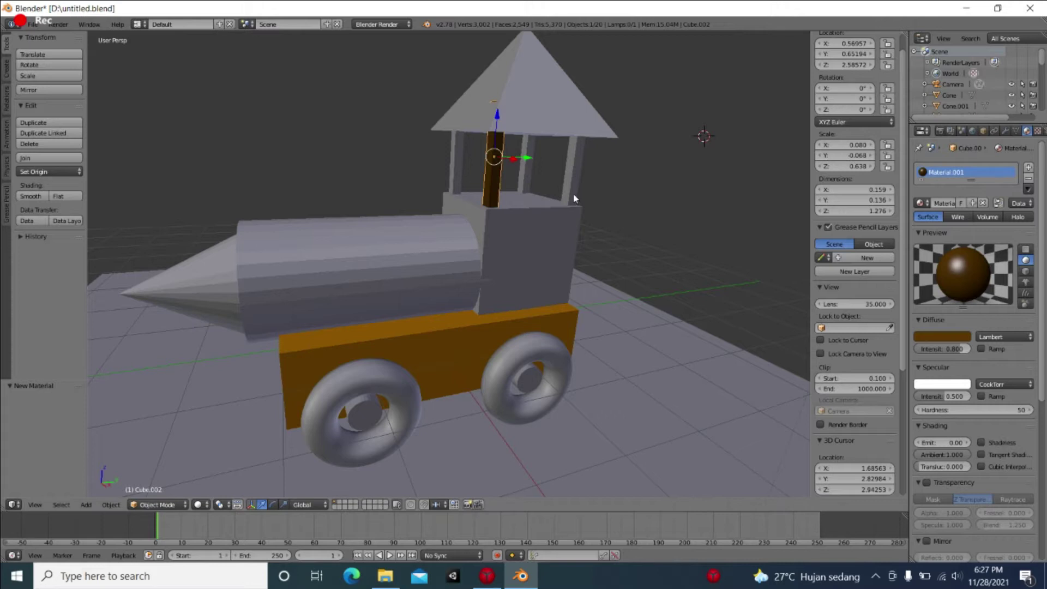
Give the near-side rear cab pillar a new material with the diffuse colour sampled from the chassis side.
{"action": "right_click", "coordinate": [568, 169]}
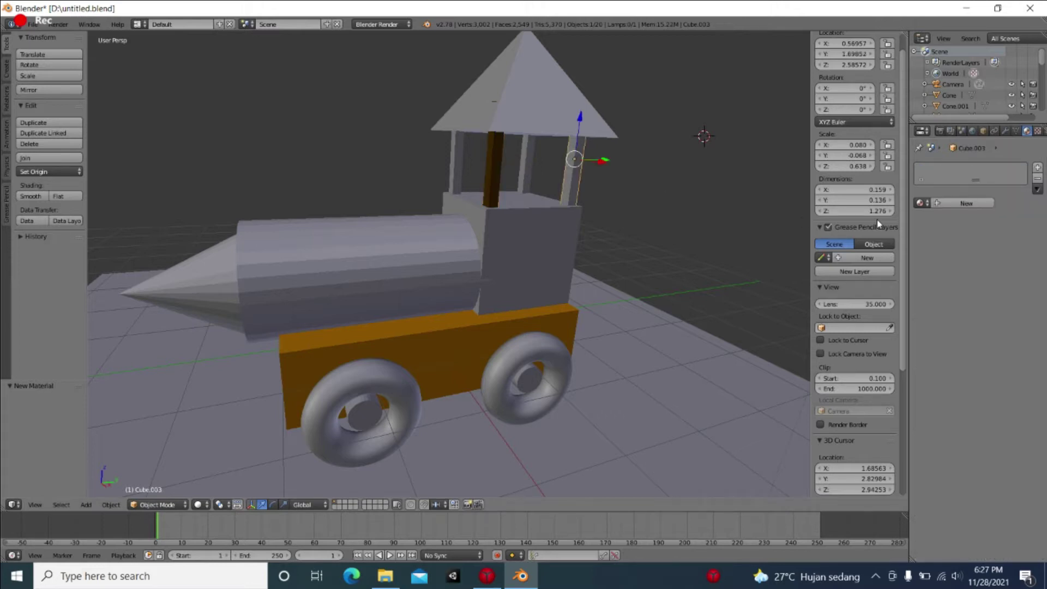
{"action": "left_click", "coordinate": [944, 203]}
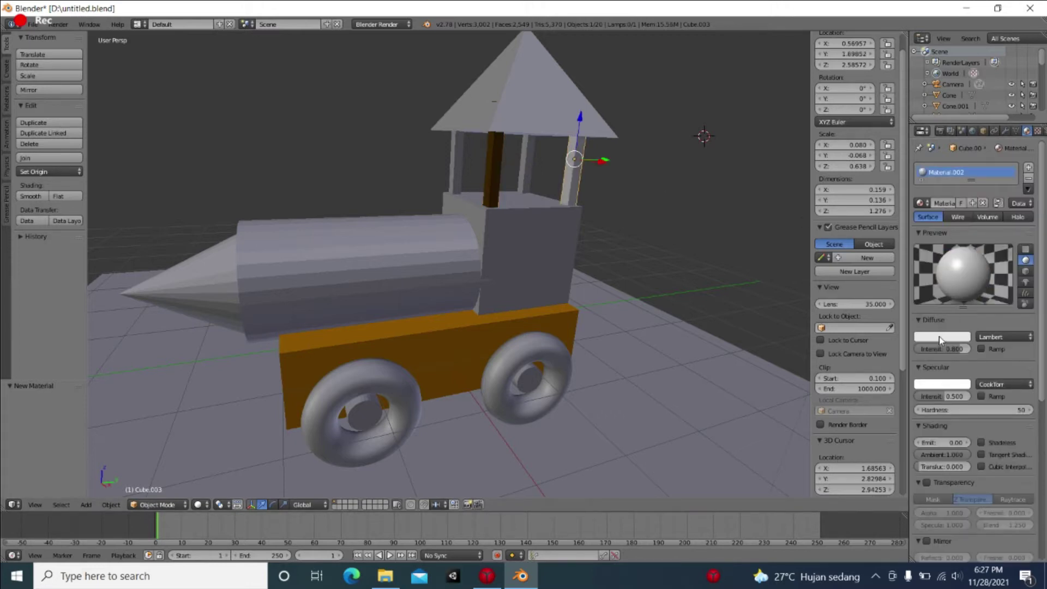
{"action": "left_click", "coordinate": [939, 336]}
{"action": "left_click", "coordinate": [955, 302]}
{"action": "left_click", "coordinate": [468, 328]}
Give the far-side rear cab pillar a new material with the diffuse colour sampled from the chassis side.
{"action": "right_click", "coordinate": [525, 168]}
{"action": "left_click", "coordinate": [526, 156]}
{"action": "left_click", "coordinate": [944, 203]}
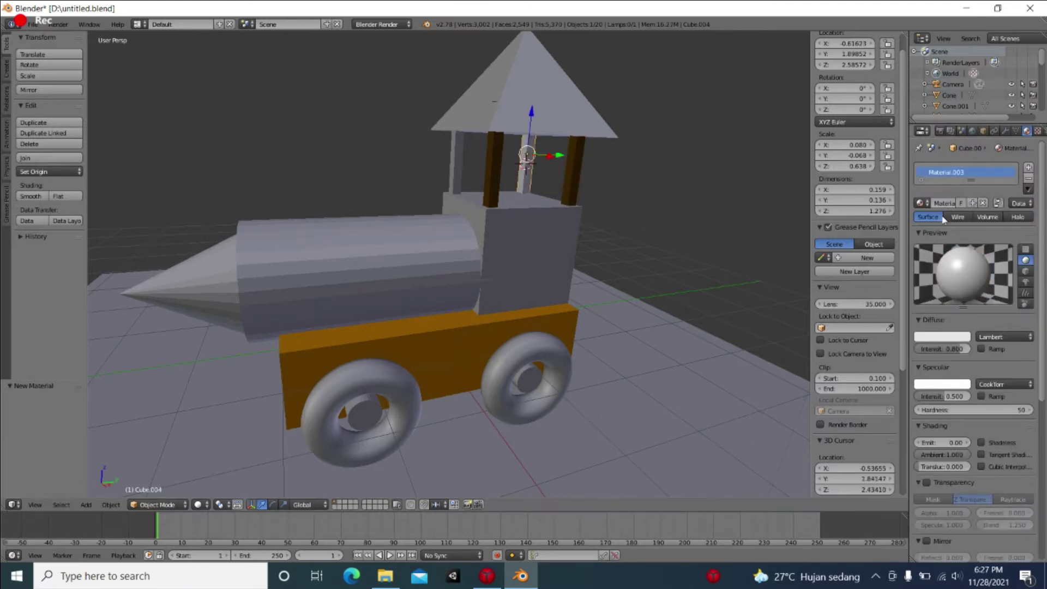
{"action": "left_click", "coordinate": [940, 336]}
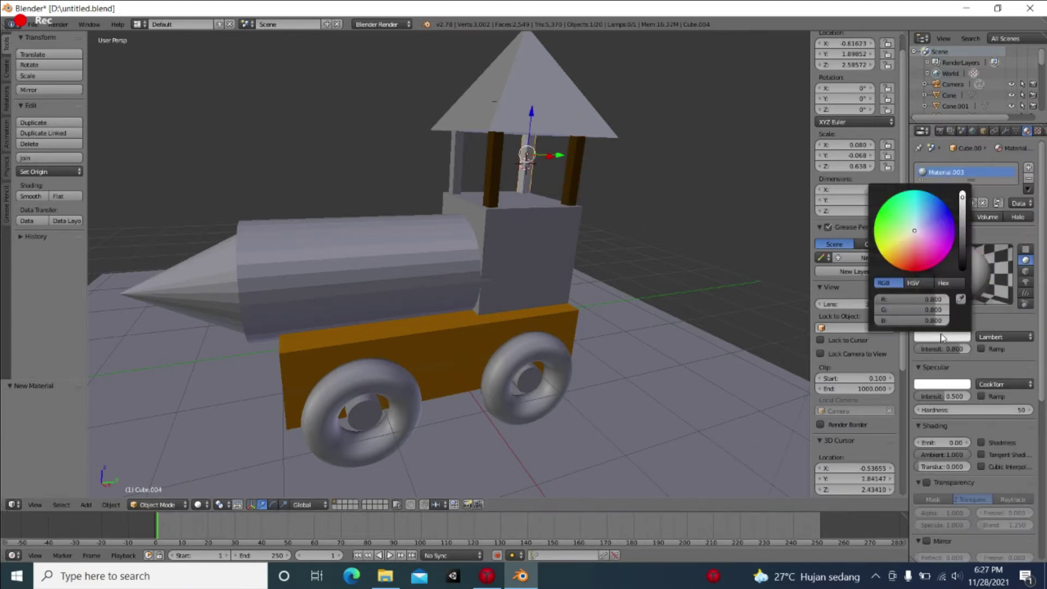
{"action": "left_click", "coordinate": [960, 300]}
{"action": "left_click", "coordinate": [449, 352]}
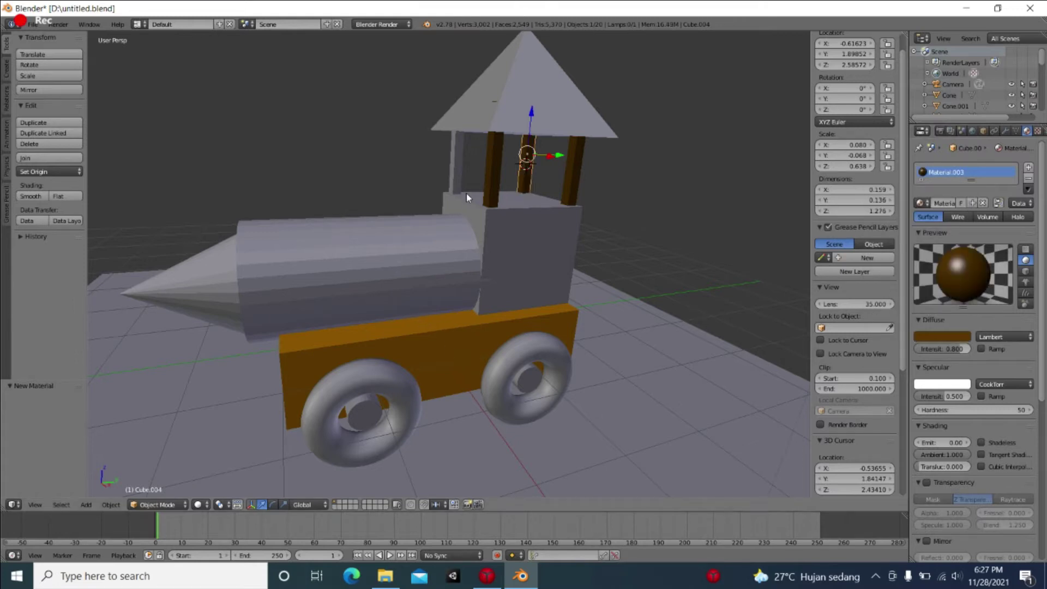
Give the far-side front cab pillar a new material with the diffuse colour sampled from the chassis side.
{"action": "right_click", "coordinate": [459, 163]}
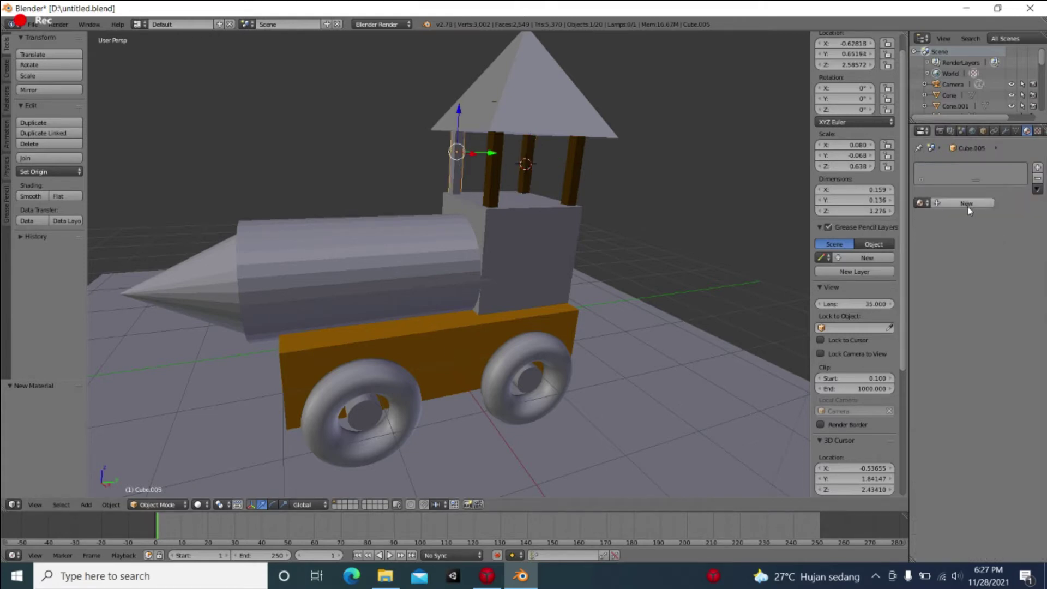
{"action": "left_click", "coordinate": [957, 338]}
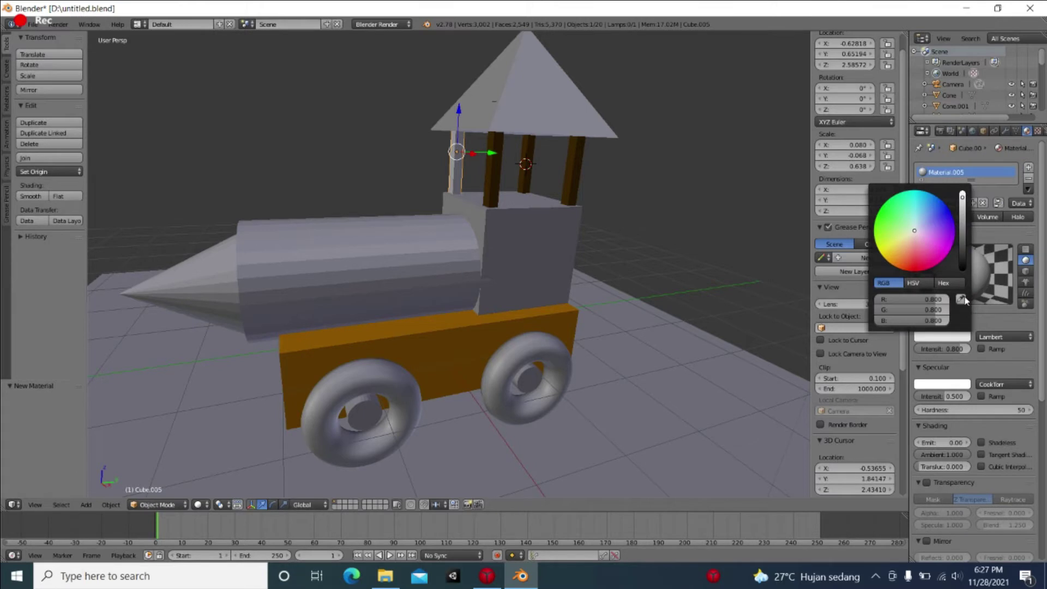
{"action": "left_click", "coordinate": [966, 301]}
{"action": "key", "text": "Escape"}
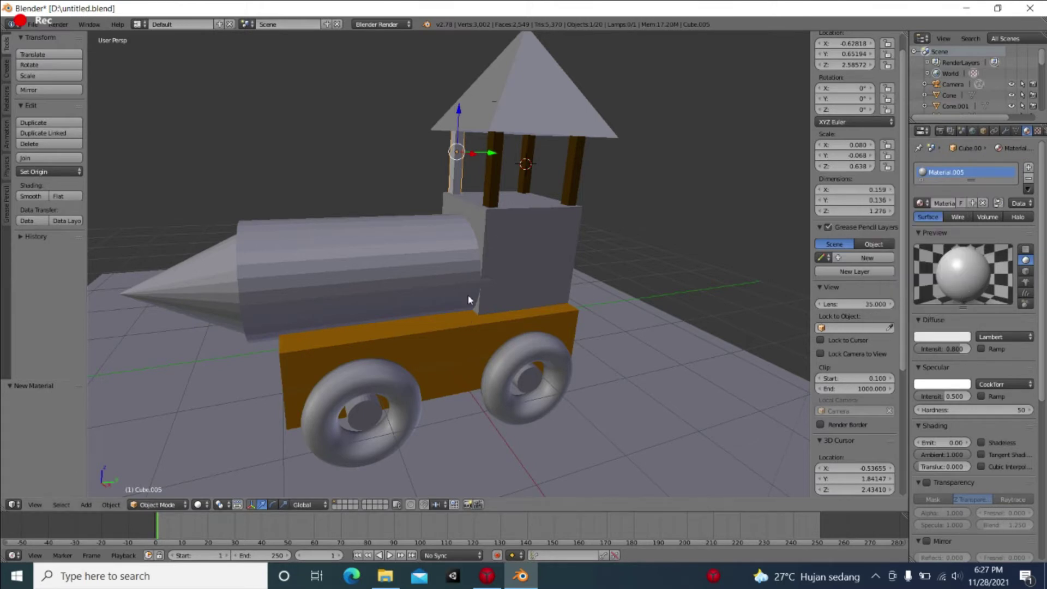
{"action": "left_click", "coordinate": [939, 337]}
{"action": "left_click", "coordinate": [960, 296]}
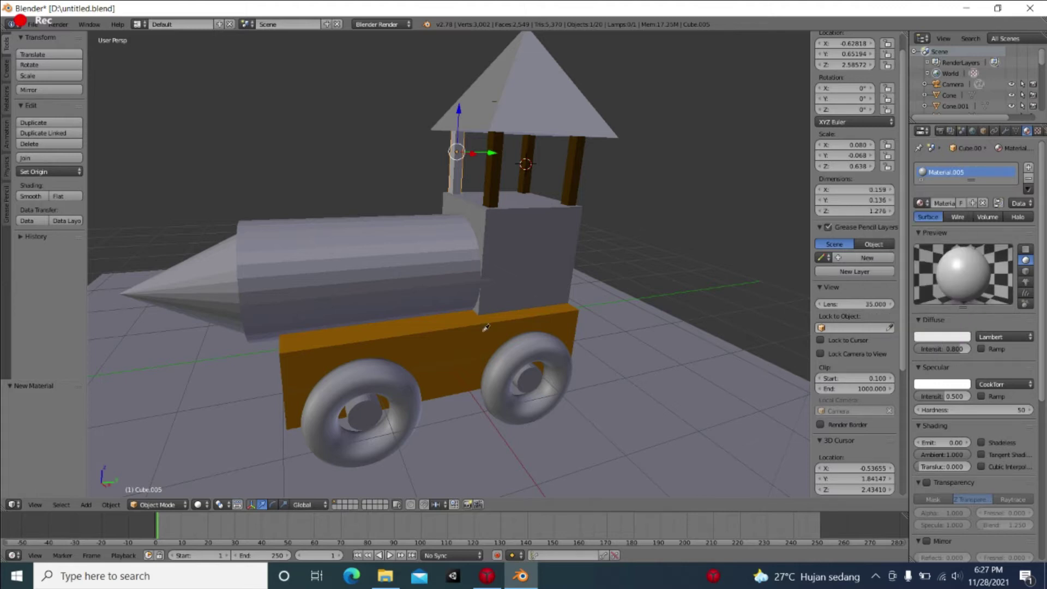
{"action": "left_click", "coordinate": [475, 335]}
{"action": "mouse_move", "coordinate": [452, 332]}
{"action": "middle_mouse_down"}
{"action": "mouse_move", "coordinate": [475, 282]}
{"action": "mouse_move", "coordinate": [461, 322]}
{"action": "middle_mouse_up"}
{"action": "scroll", "coordinate": [462, 326], "scroll_direction": "down", "scroll_amount": 4}
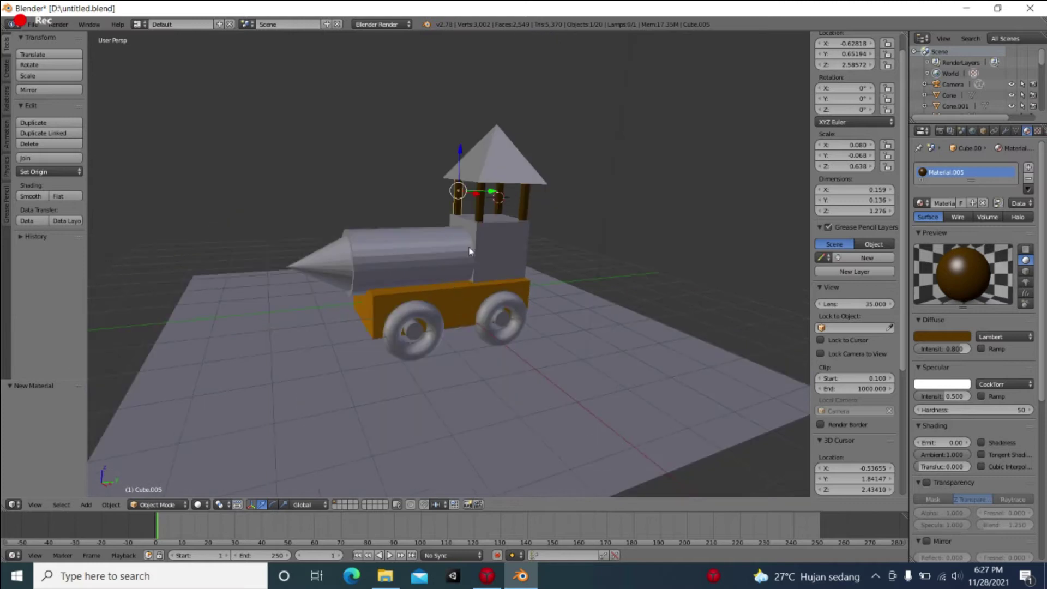
{"action": "middle_click_drag", "start_coordinate": [471, 241], "coordinate": [500, 233]}
{"action": "scroll", "coordinate": [490, 280], "scroll_direction": "up", "scroll_amount": 3}
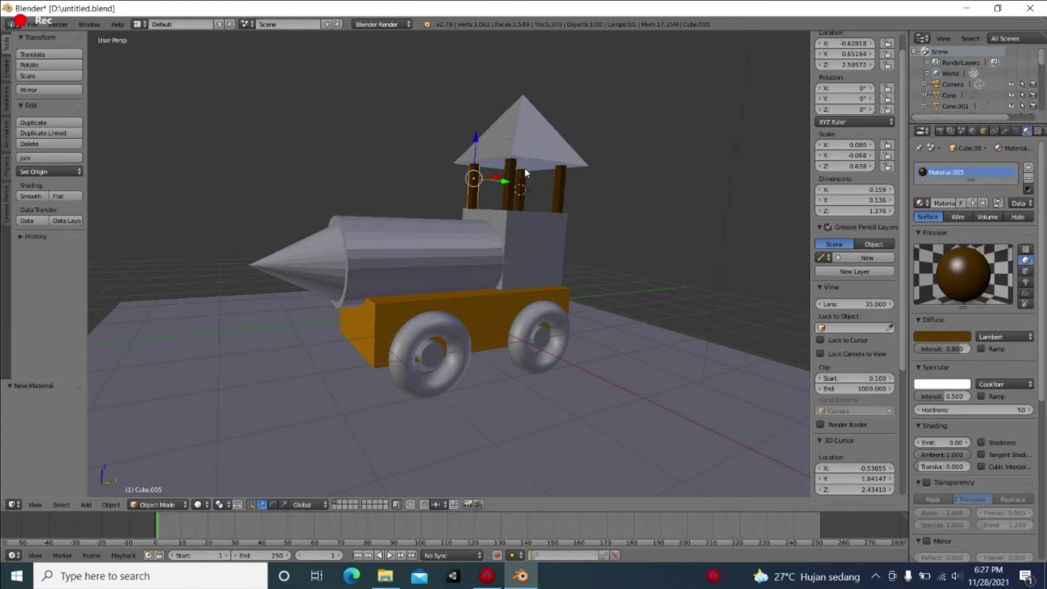
{"action": "middle_click_drag", "start_coordinate": [542, 201], "coordinate": [545, 221]}
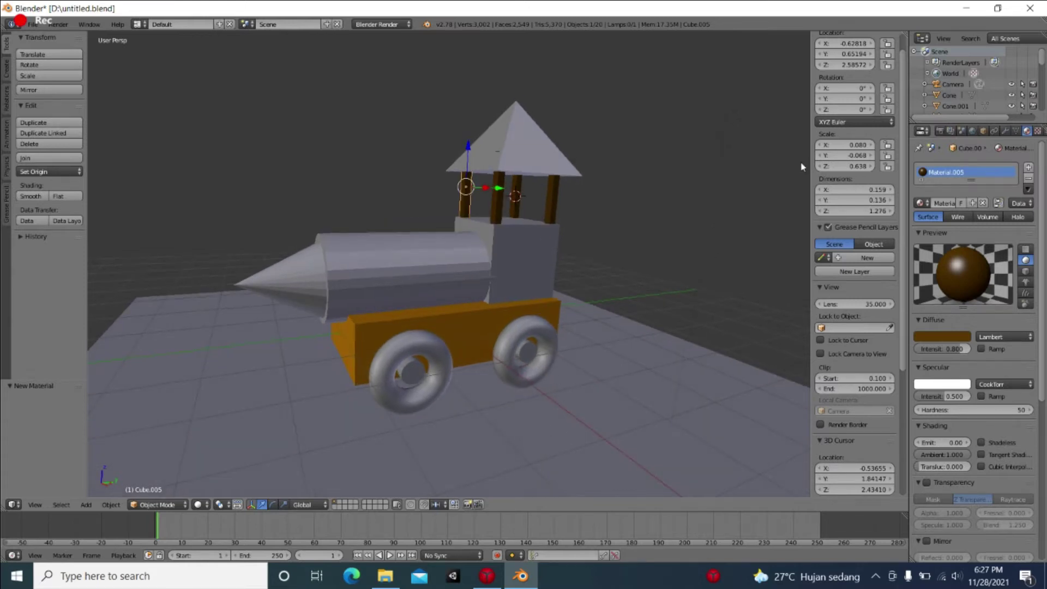
Switch to the Edge browser and run a Bing image search for "wood texture".
{"action": "left_click", "coordinate": [966, 7]}
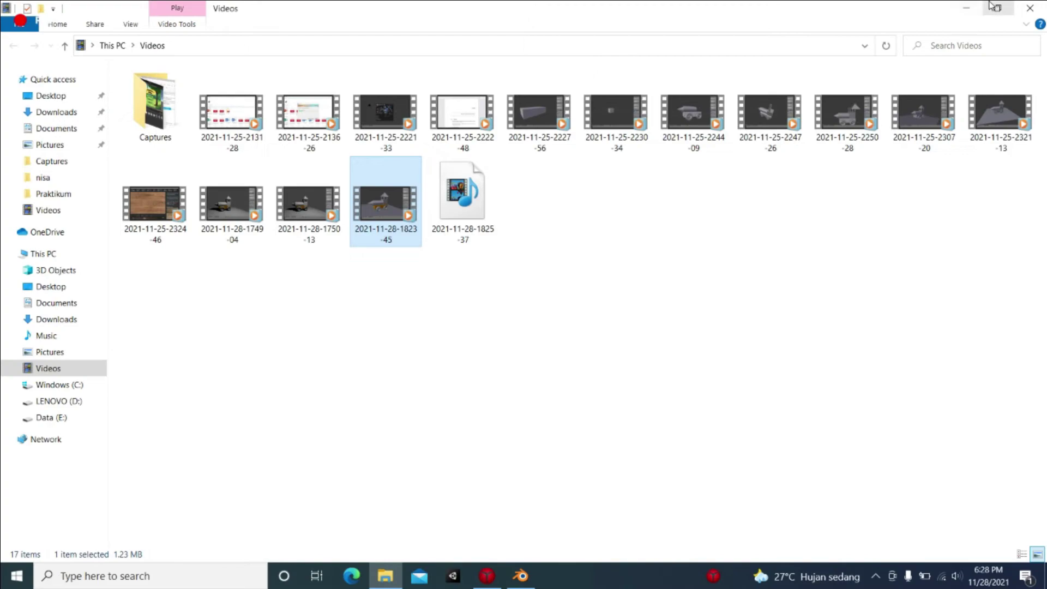
{"action": "left_click", "coordinate": [966, 7]}
{"action": "left_click", "coordinate": [775, 114]}
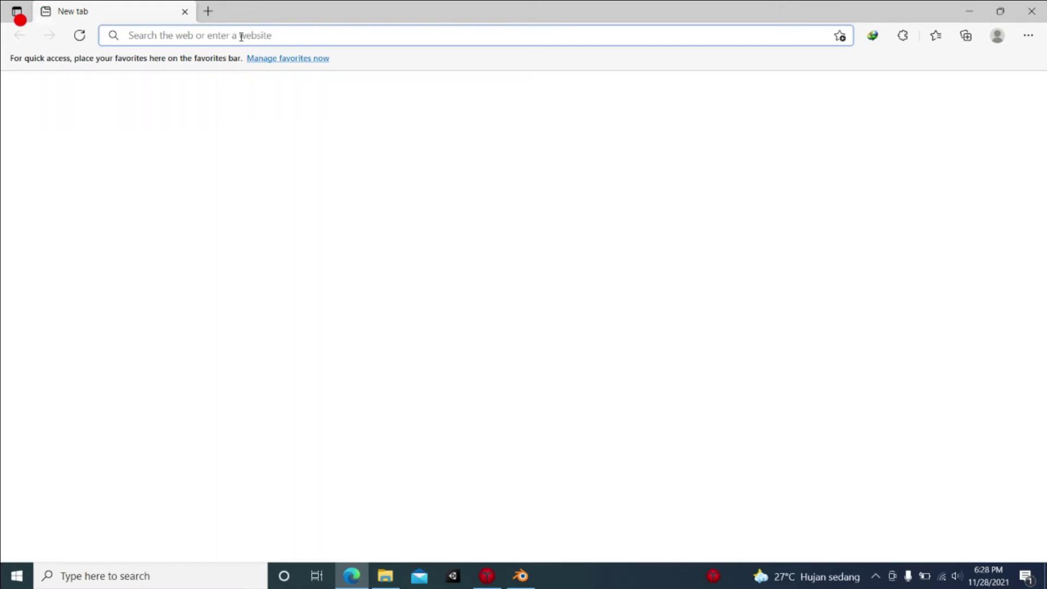
{"action": "type", "text": "wood"}
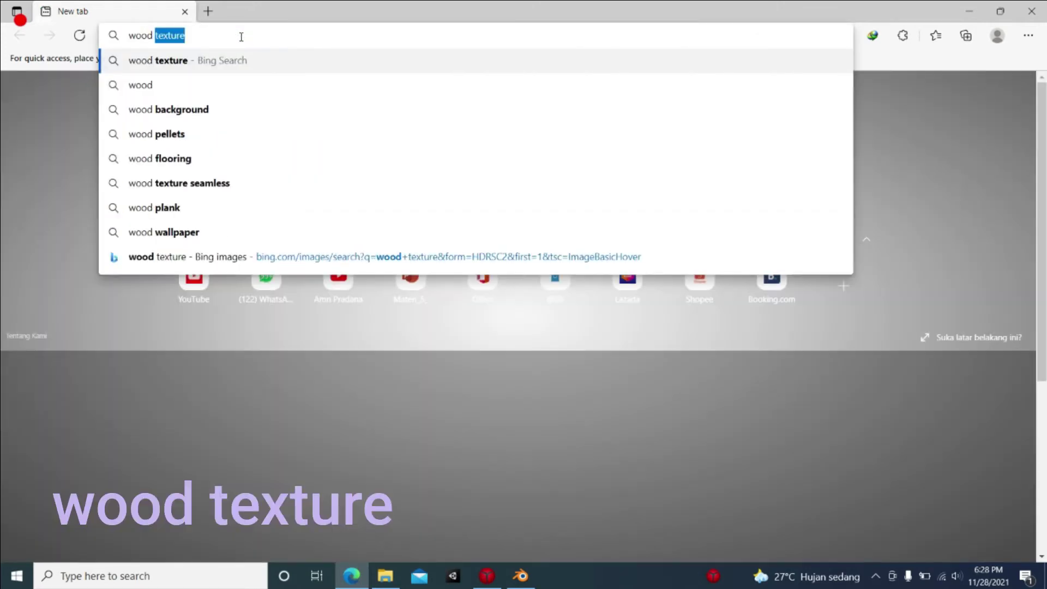
{"action": "key", "text": "Return"}
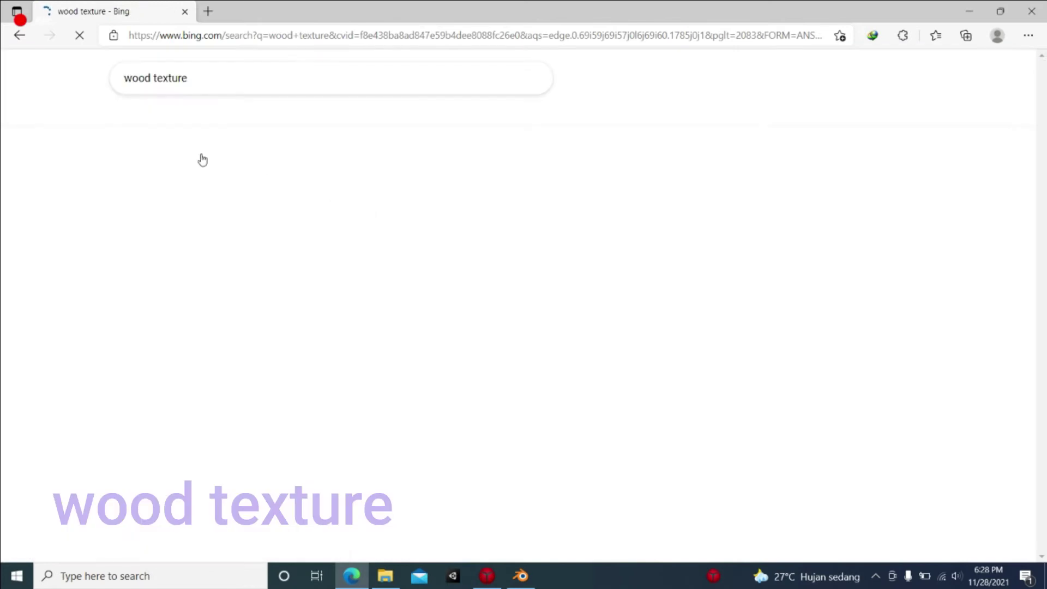
{"action": "left_click", "coordinate": [177, 112]}
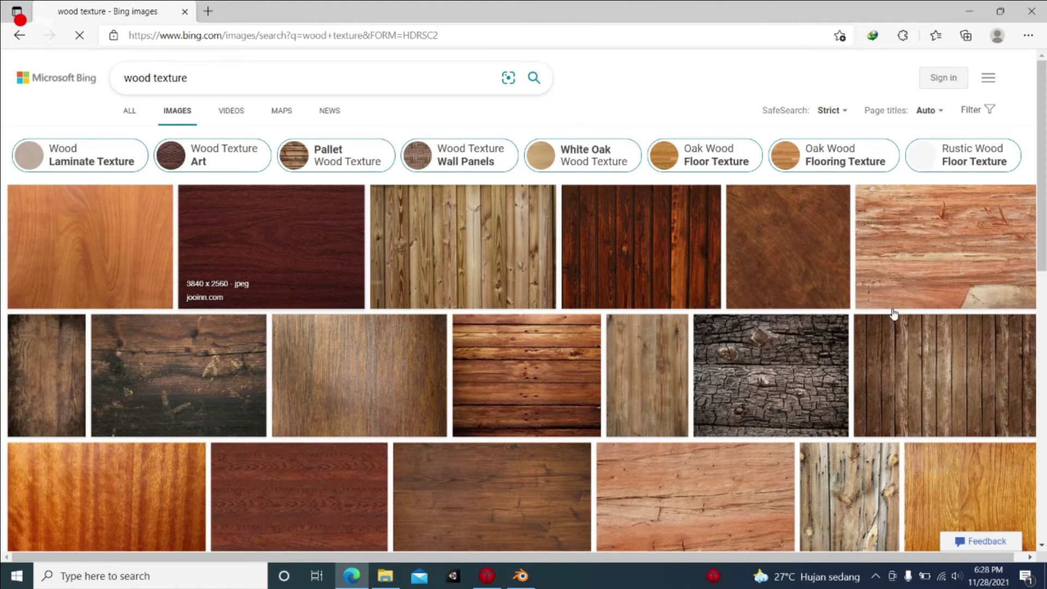
Look through the wood texture image results and preview the dark brown wood plank picture.
{"action": "scroll", "coordinate": [895, 327], "scroll_direction": "down", "scroll_amount": 3}
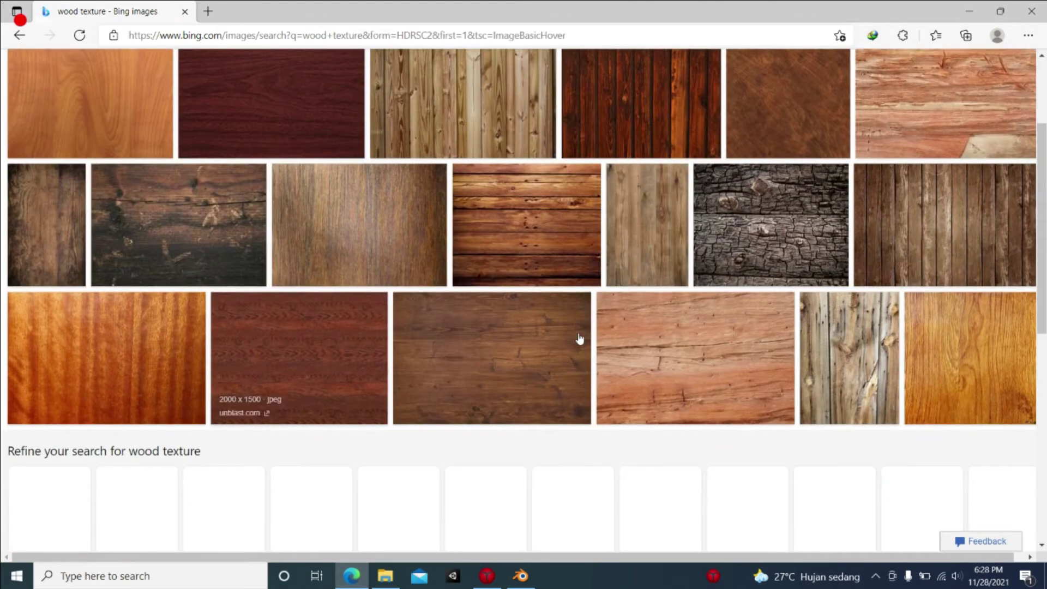
{"action": "scroll", "coordinate": [567, 336], "scroll_direction": "up", "scroll_amount": 3}
{"action": "scroll", "coordinate": [518, 338], "scroll_direction": "down", "scroll_amount": 5}
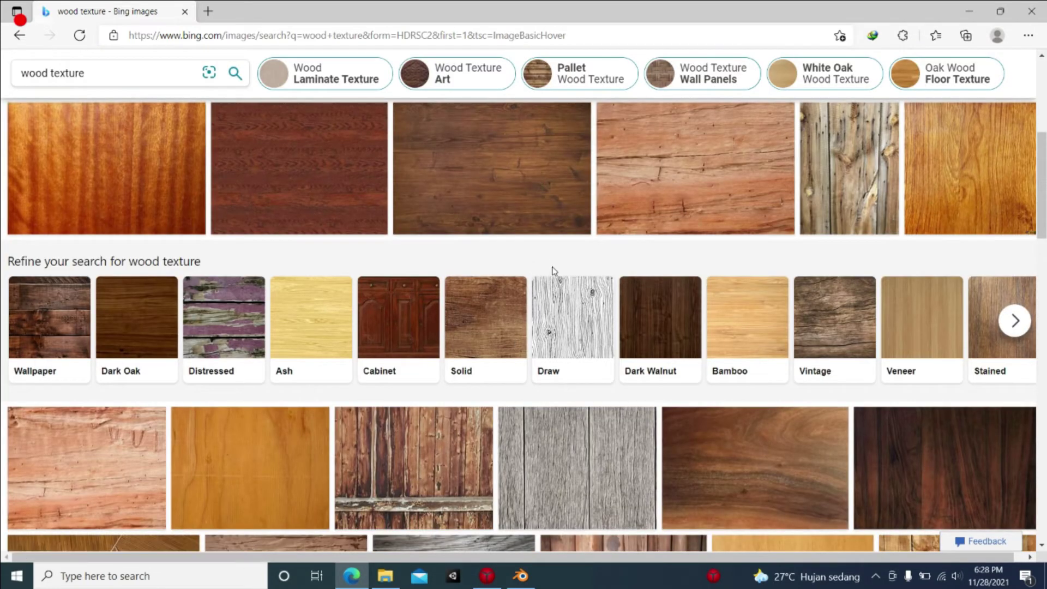
{"action": "scroll", "coordinate": [556, 278], "scroll_direction": "up", "scroll_amount": 2}
{"action": "left_click", "coordinate": [528, 256]}
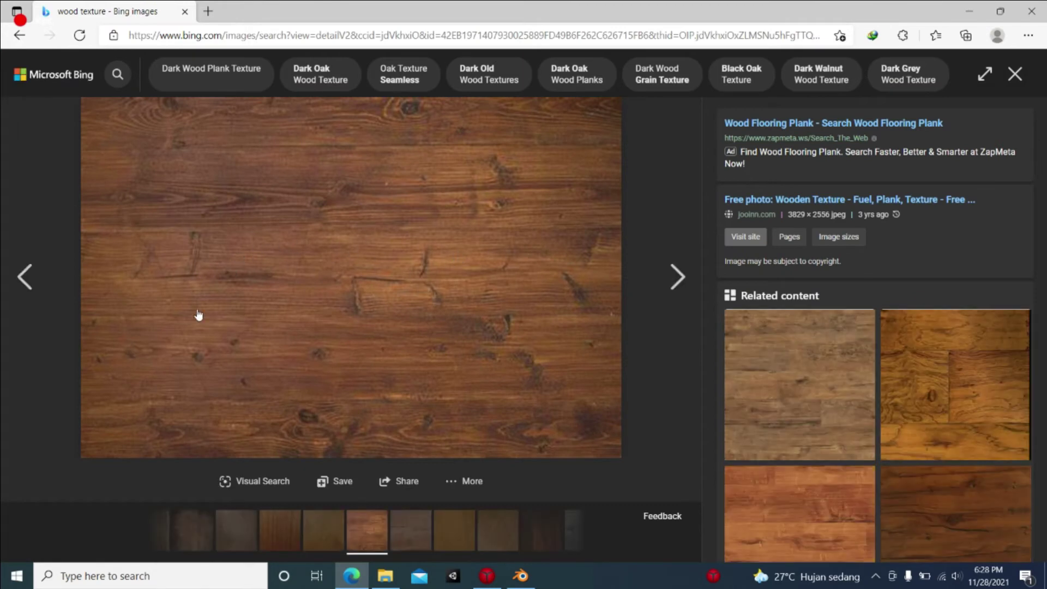
{"action": "left_click", "coordinate": [1012, 81]}
{"action": "scroll", "coordinate": [337, 303], "scroll_direction": "up", "scroll_amount": 5}
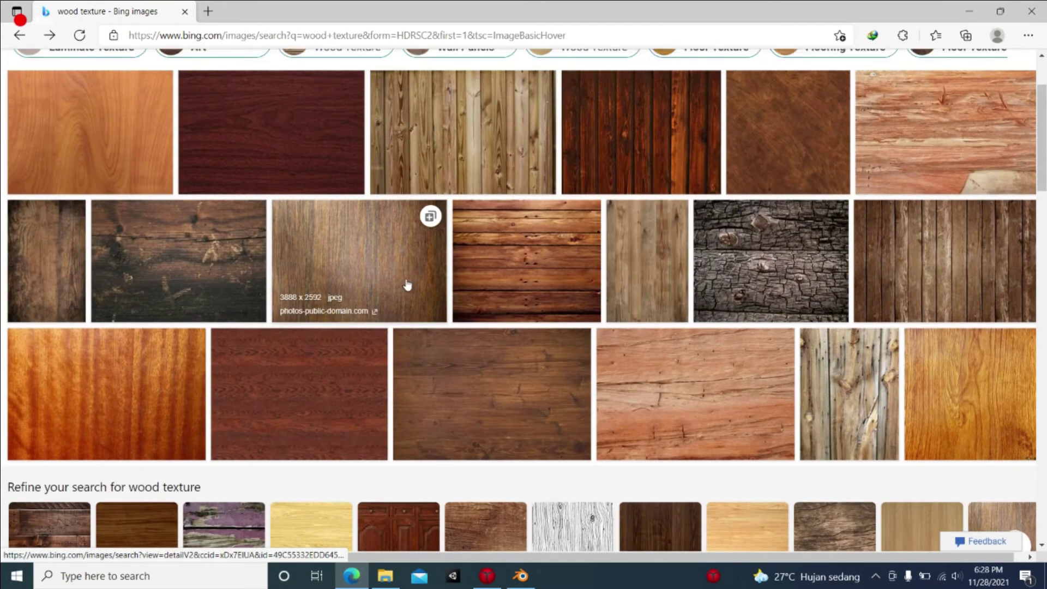
Save the reddish-brown seamless oak texture image to the Downloads folder as "wood 1".
{"action": "scroll", "coordinate": [806, 289], "scroll_direction": "down", "scroll_amount": 6}
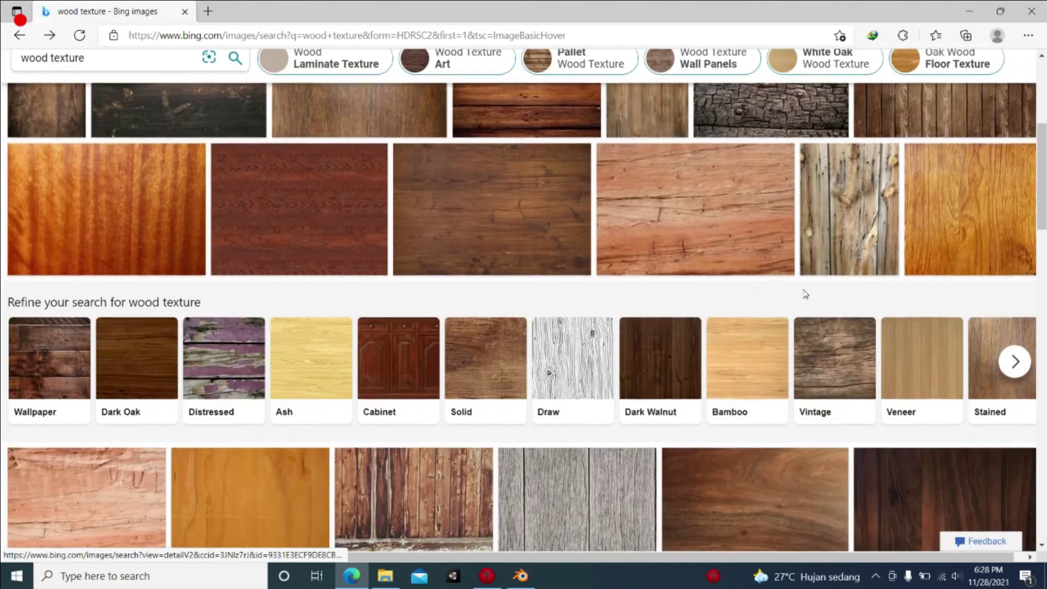
{"action": "scroll", "coordinate": [382, 284], "scroll_direction": "down", "scroll_amount": 10}
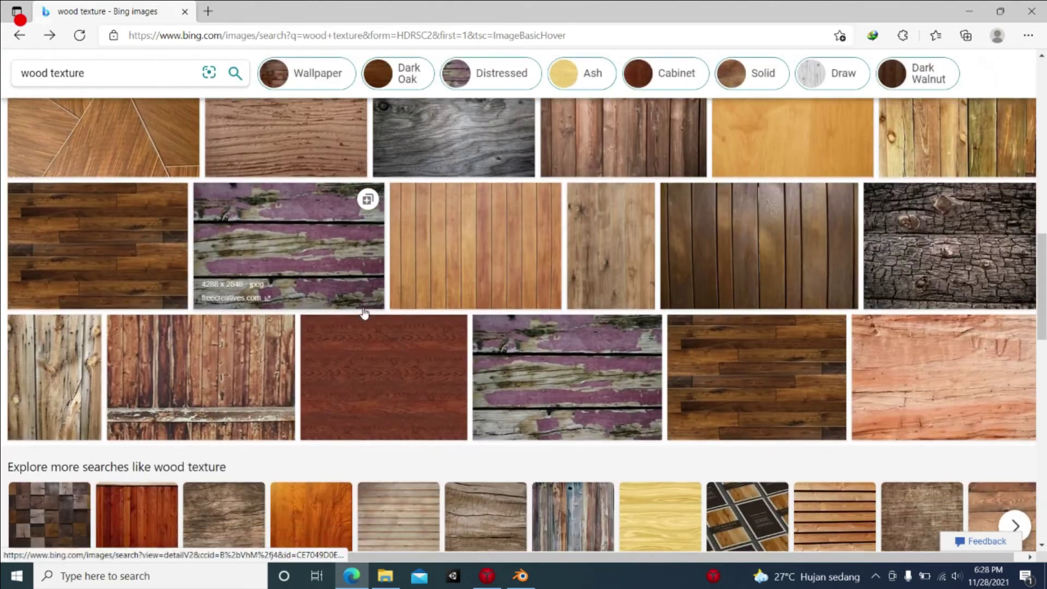
{"action": "left_click", "coordinate": [381, 268]}
{"action": "right_click", "coordinate": [374, 222]}
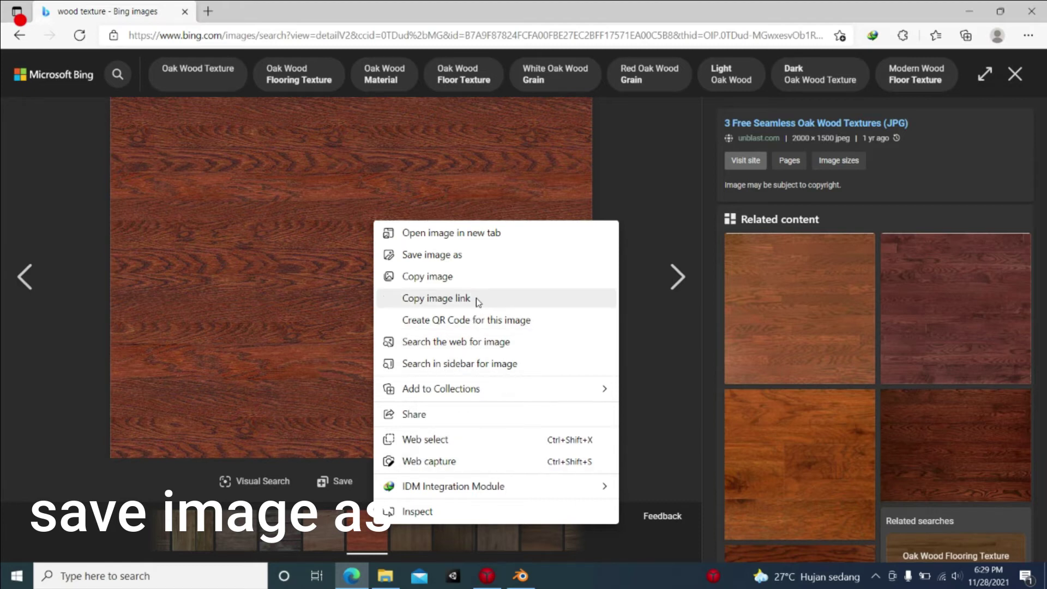
{"action": "left_click", "coordinate": [467, 256]}
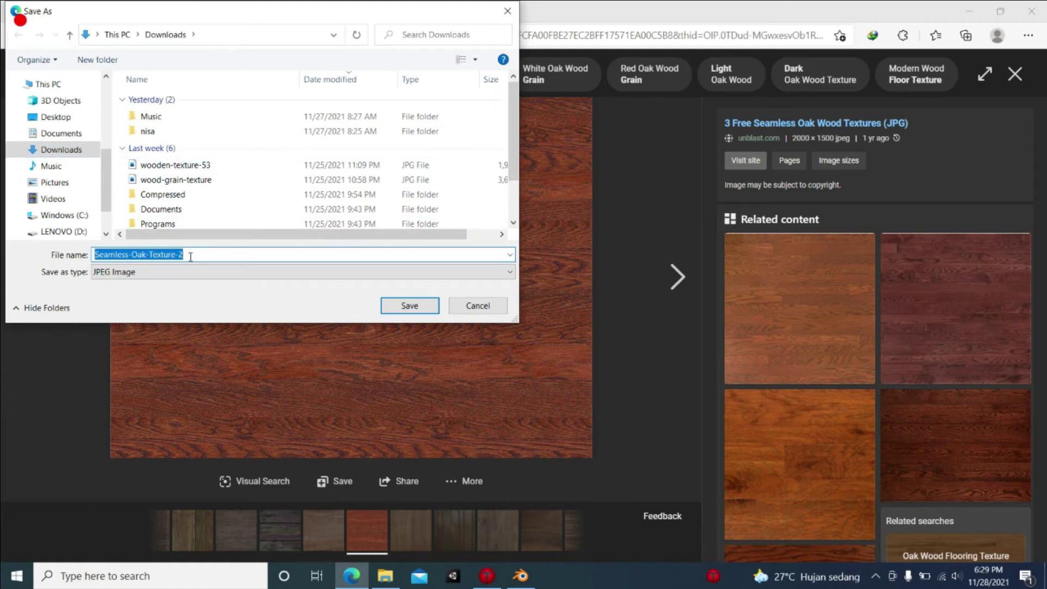
{"action": "type", "text": "wood"}
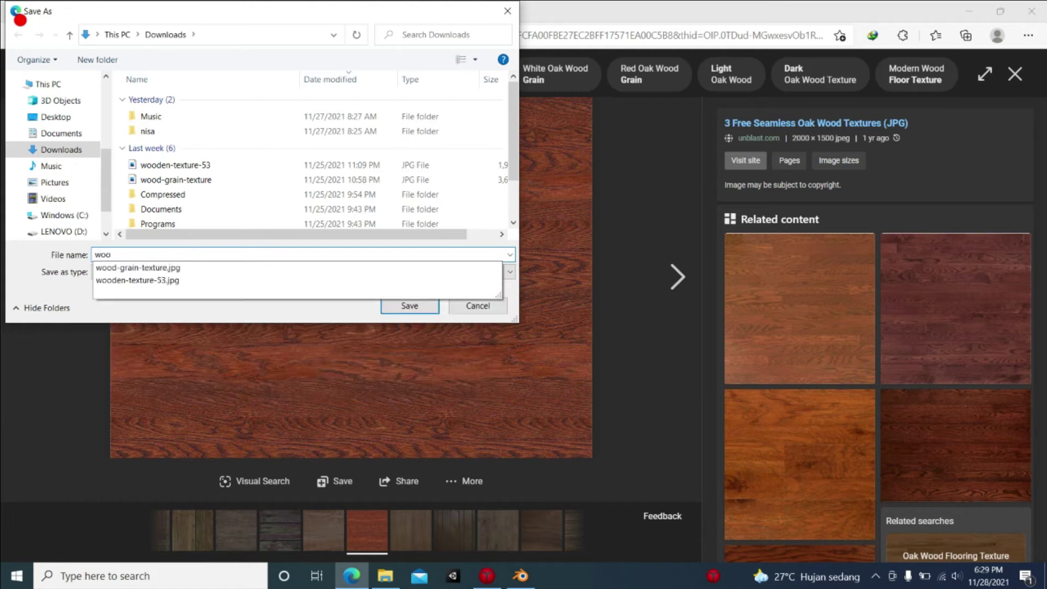
{"action": "left_click", "coordinate": [190, 256]}
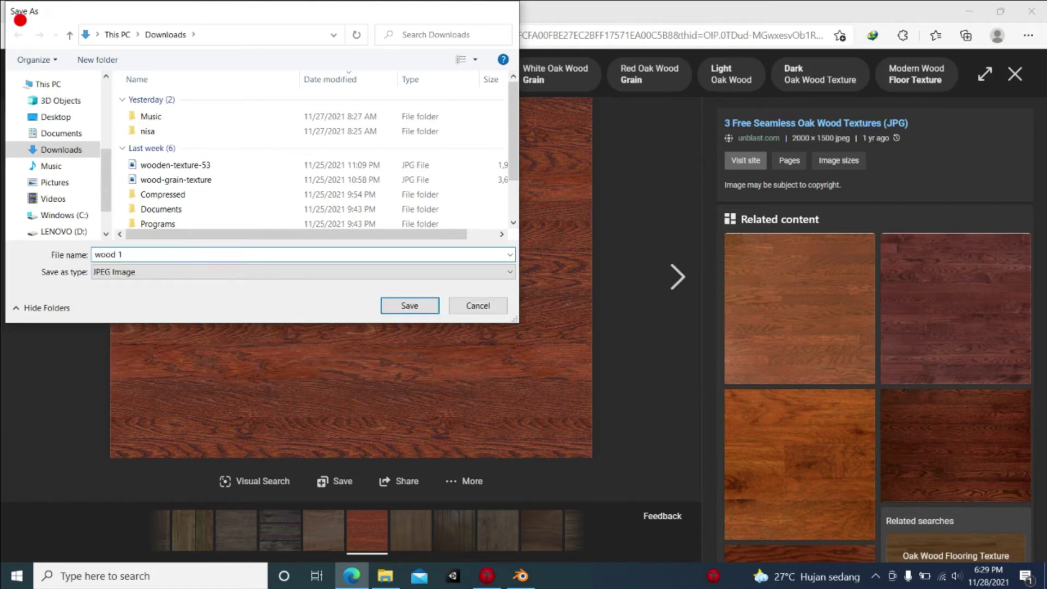
{"action": "key", "text": "Return"}
Save the light natural oak flooring image from the results to the Downloads folder as a second wood texture.
{"action": "left_click", "coordinate": [1016, 74]}
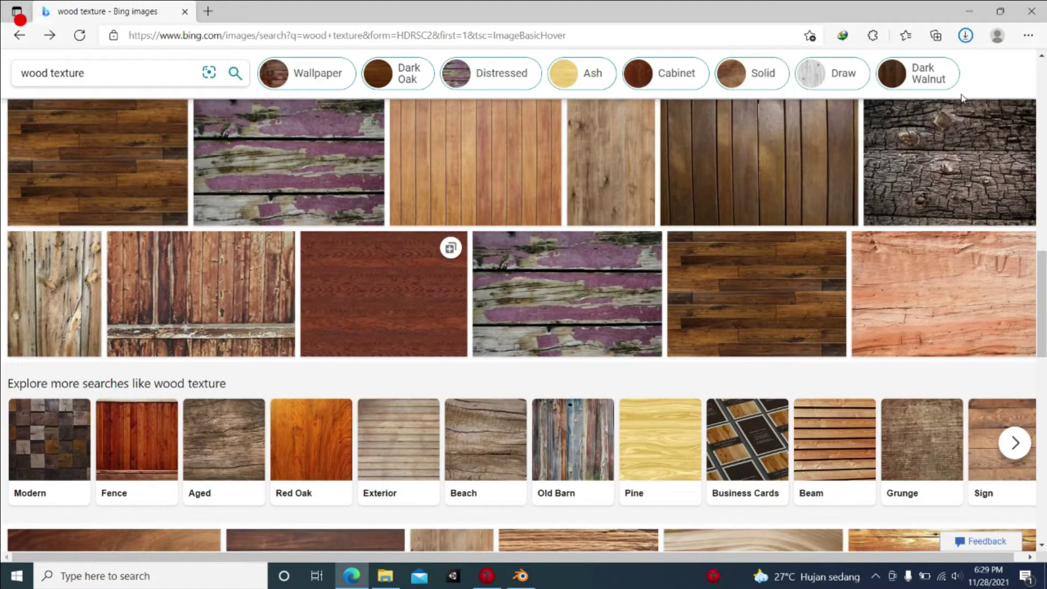
{"action": "scroll", "coordinate": [791, 299], "scroll_direction": "down", "scroll_amount": 4}
{"action": "left_click", "coordinate": [382, 297]}
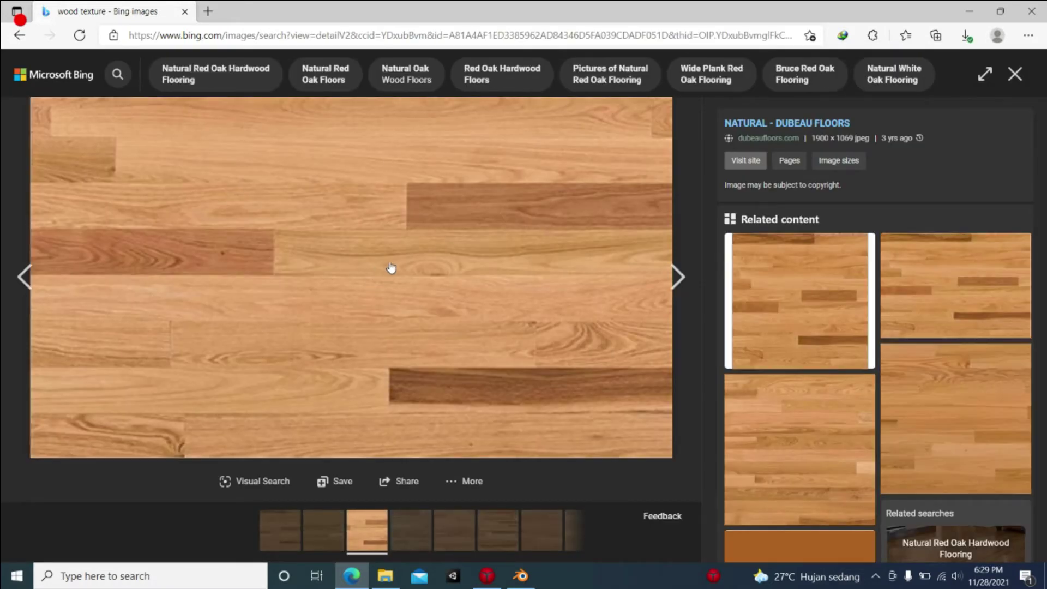
{"action": "right_click", "coordinate": [357, 284]}
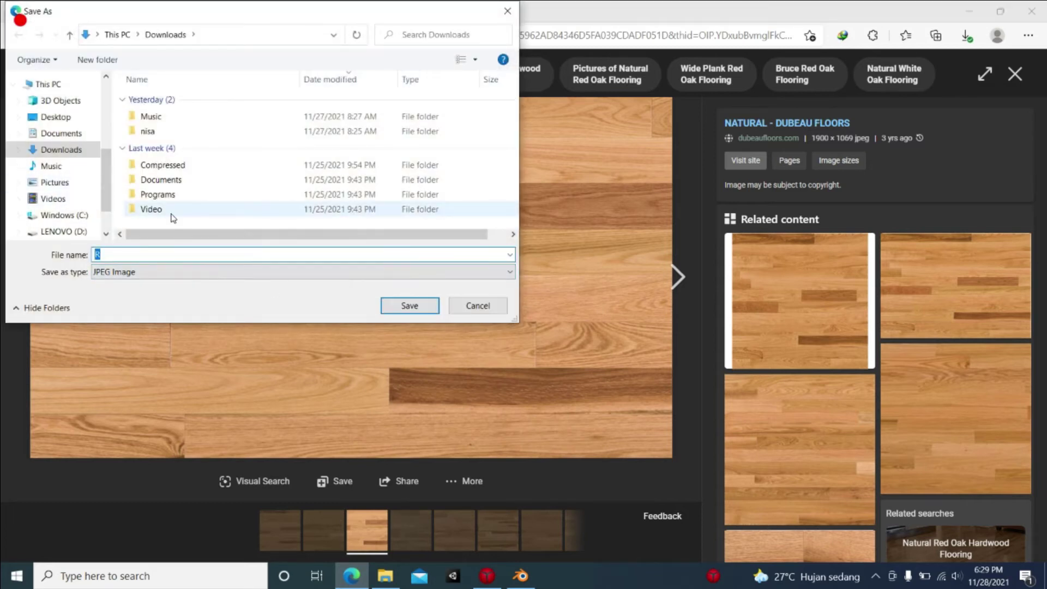
{"action": "type", "text": "wood"}
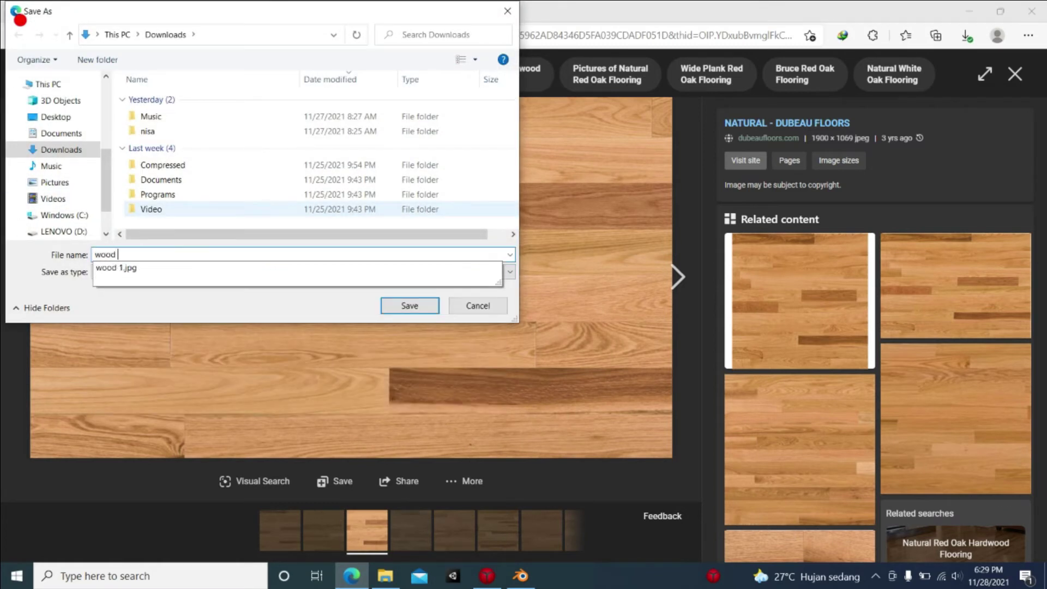
{"action": "key", "text": "Return"}
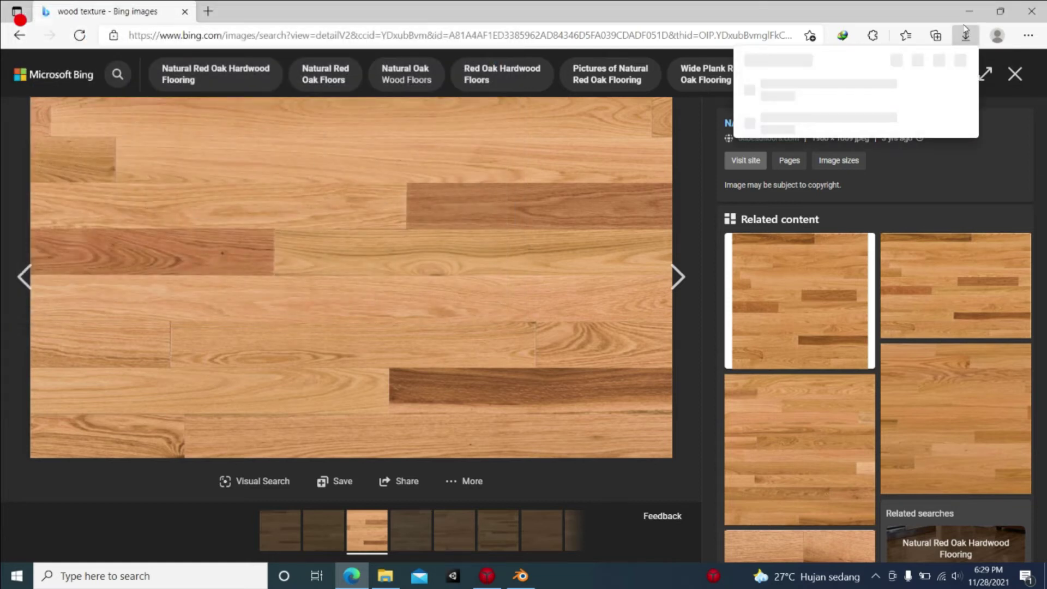
Switch back to Blender and give the train's boiler cylinder a new material.
{"action": "left_click", "coordinate": [966, 12]}
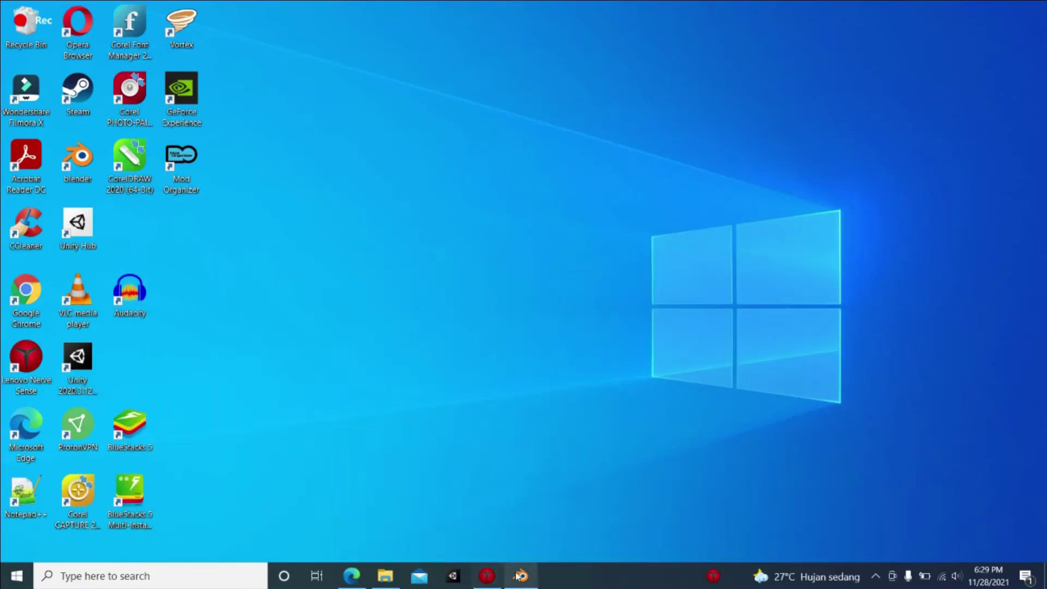
{"action": "left_click", "coordinate": [520, 576]}
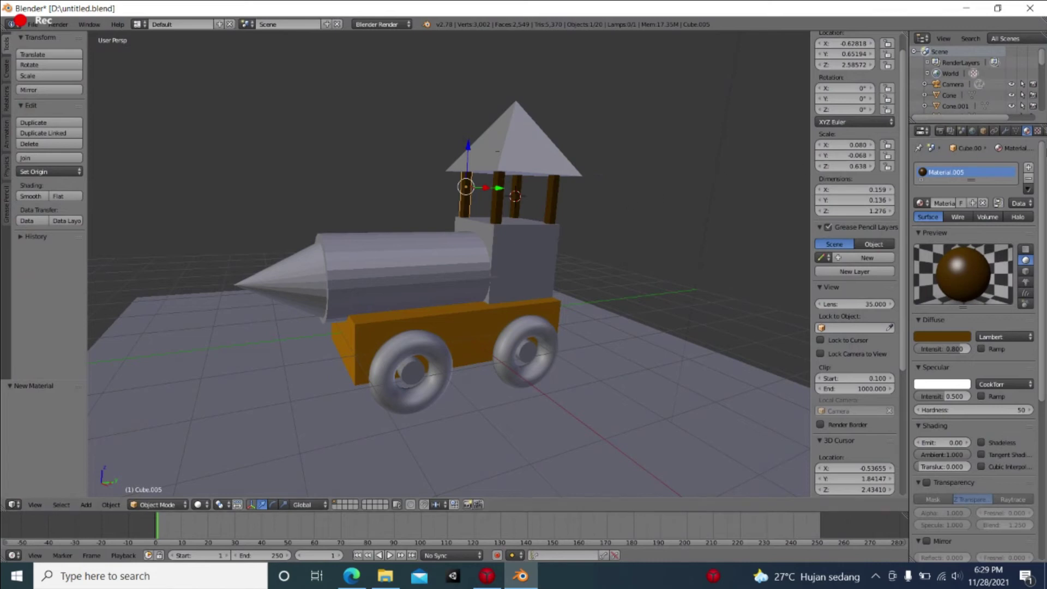
{"action": "right_click", "coordinate": [388, 270]}
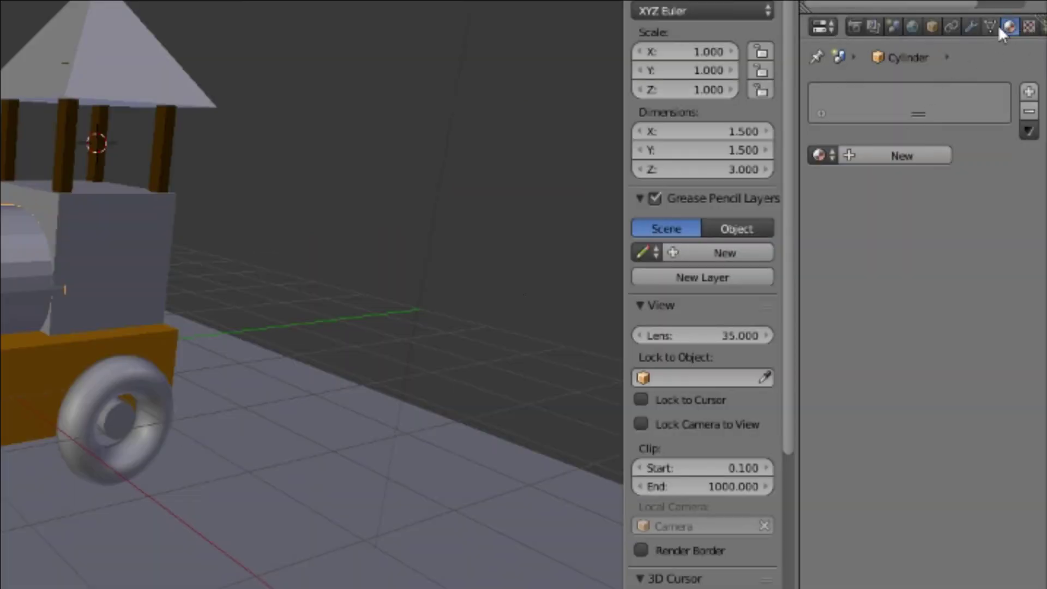
{"action": "left_click", "coordinate": [906, 155]}
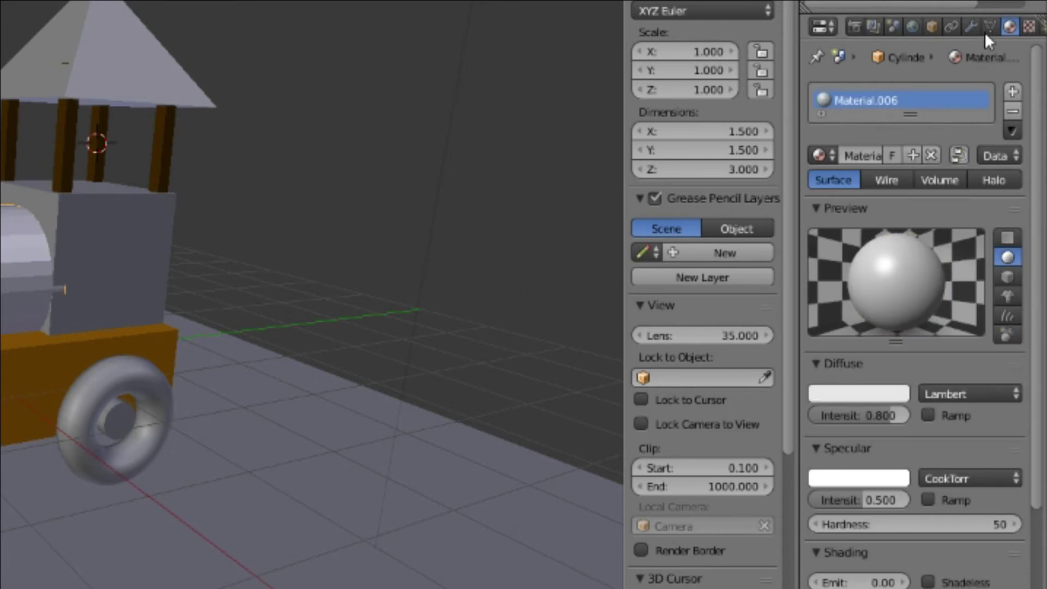
Add a new image texture to the boiler's material and load wood 1.jpg from the Downloads folder.
{"action": "left_click", "coordinate": [1028, 28]}
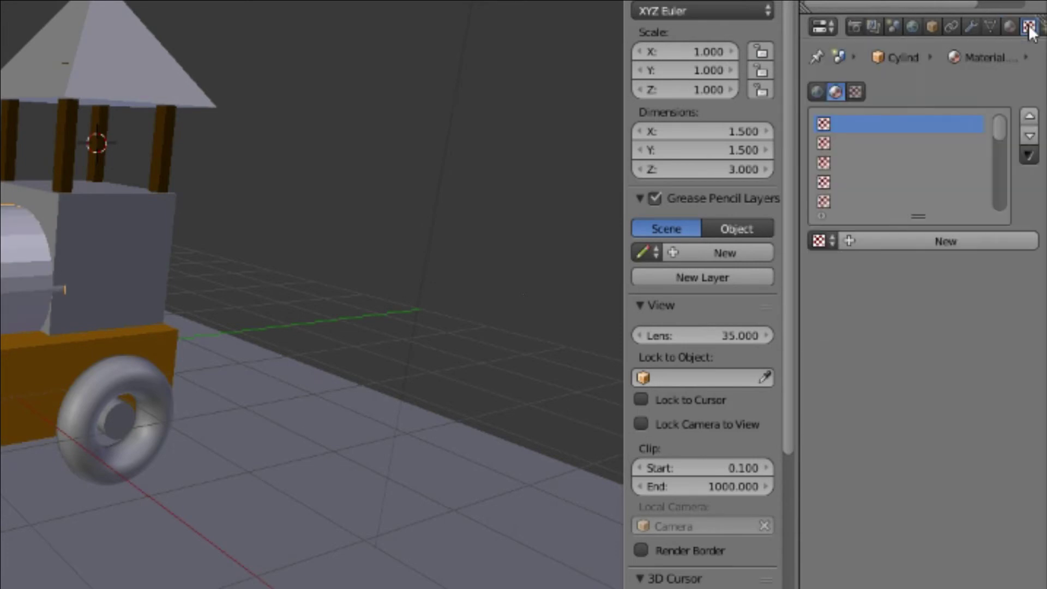
{"action": "left_click", "coordinate": [912, 239]}
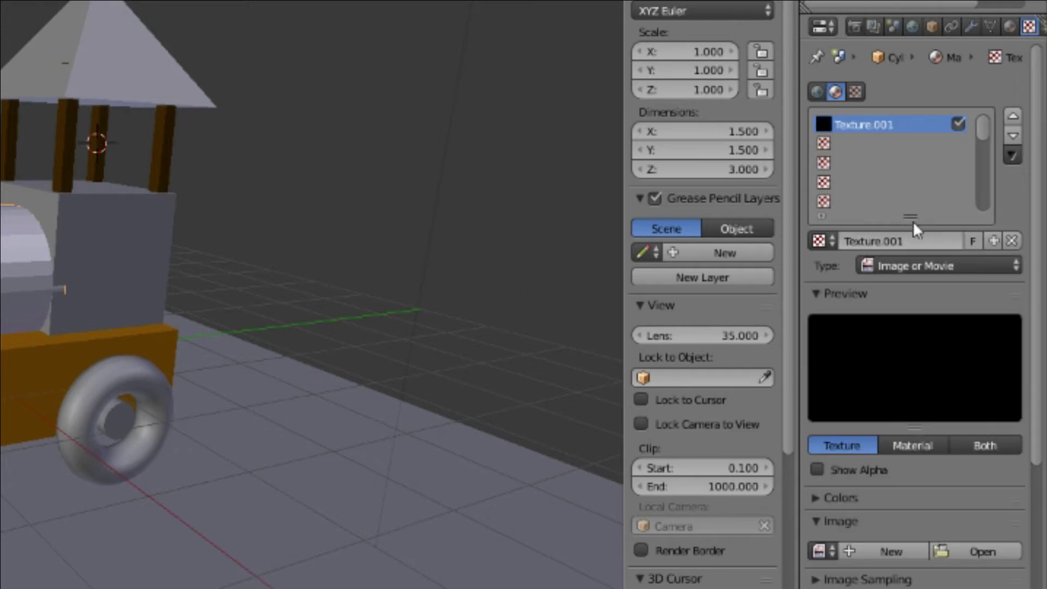
{"action": "left_click", "coordinate": [980, 549]}
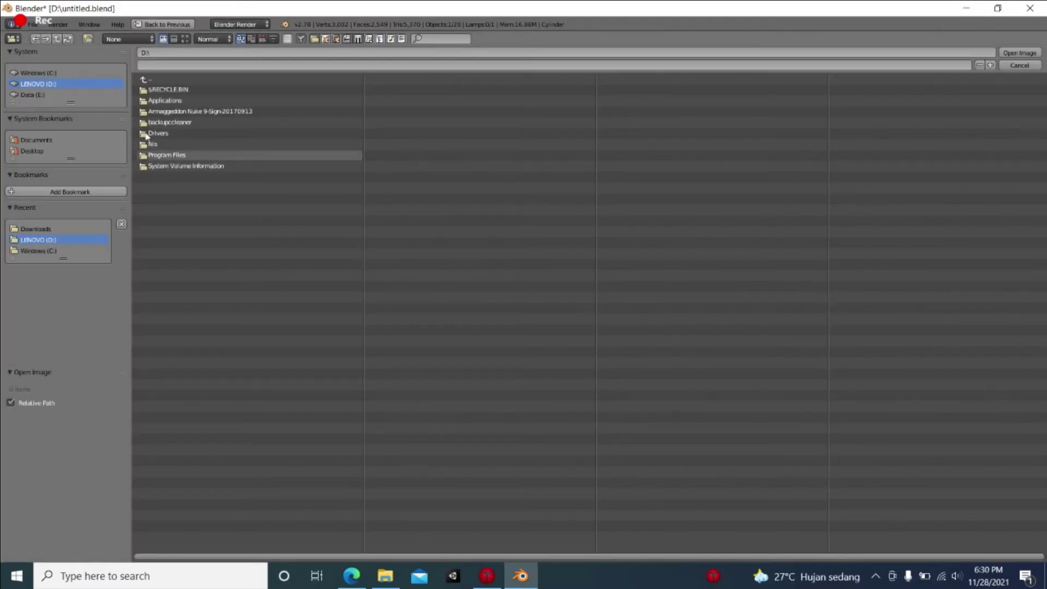
{"action": "left_click", "coordinate": [42, 229]}
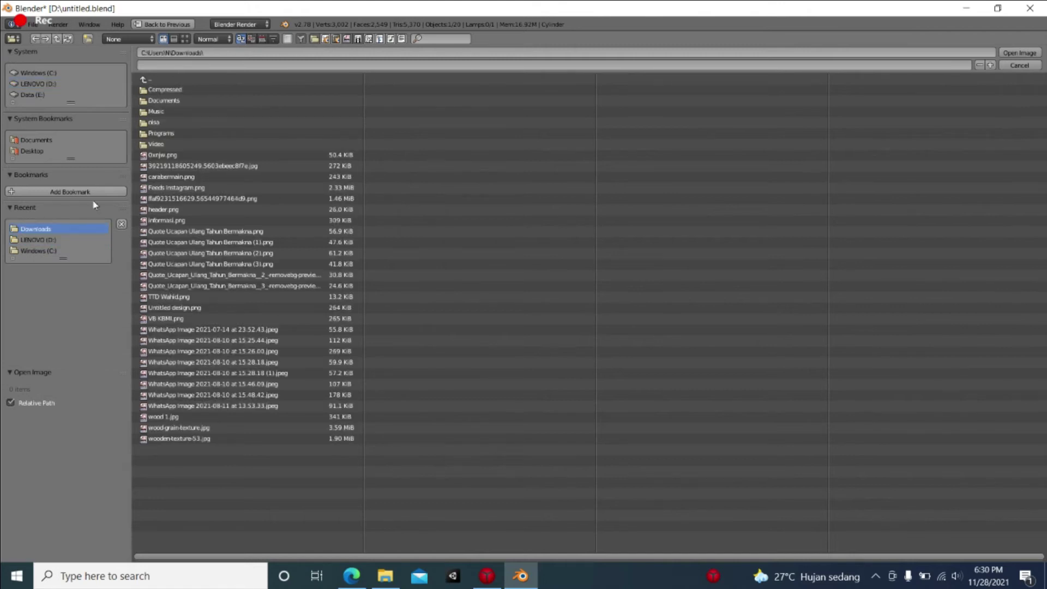
{"action": "double_click", "coordinate": [209, 415]}
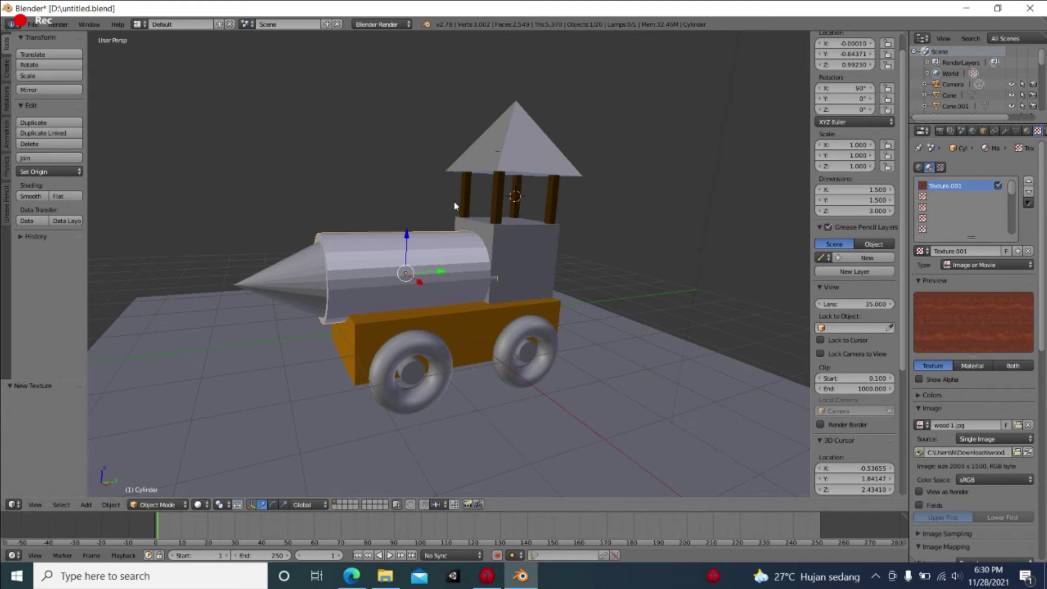
Render the scene to examine the wood texture on the boiler, then return to the 3D view.
{"action": "key", "text": "F12"}
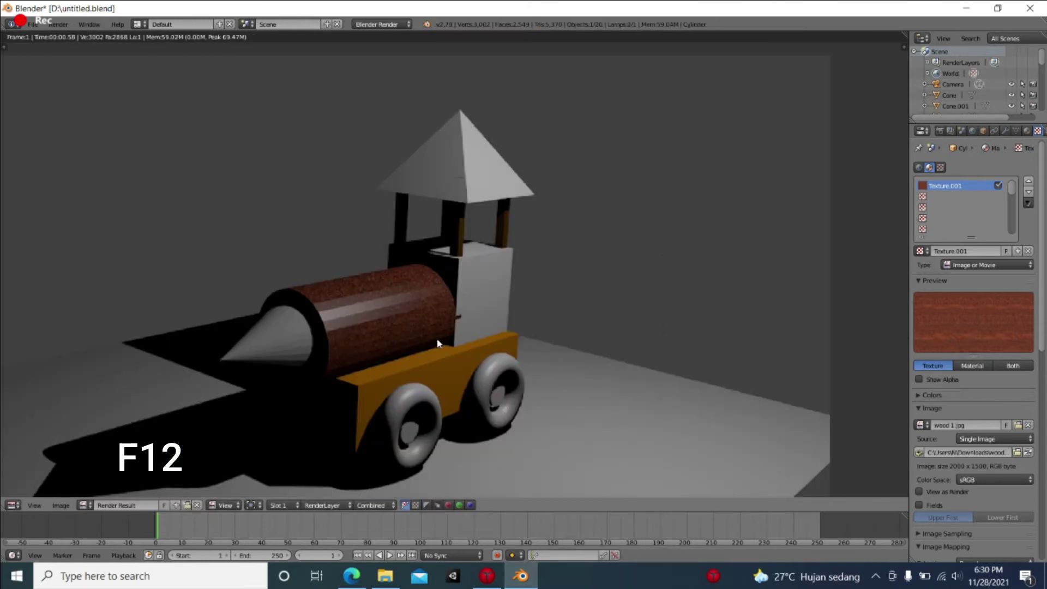
{"action": "middle_click_drag", "start_coordinate": [427, 276], "coordinate": [445, 290]}
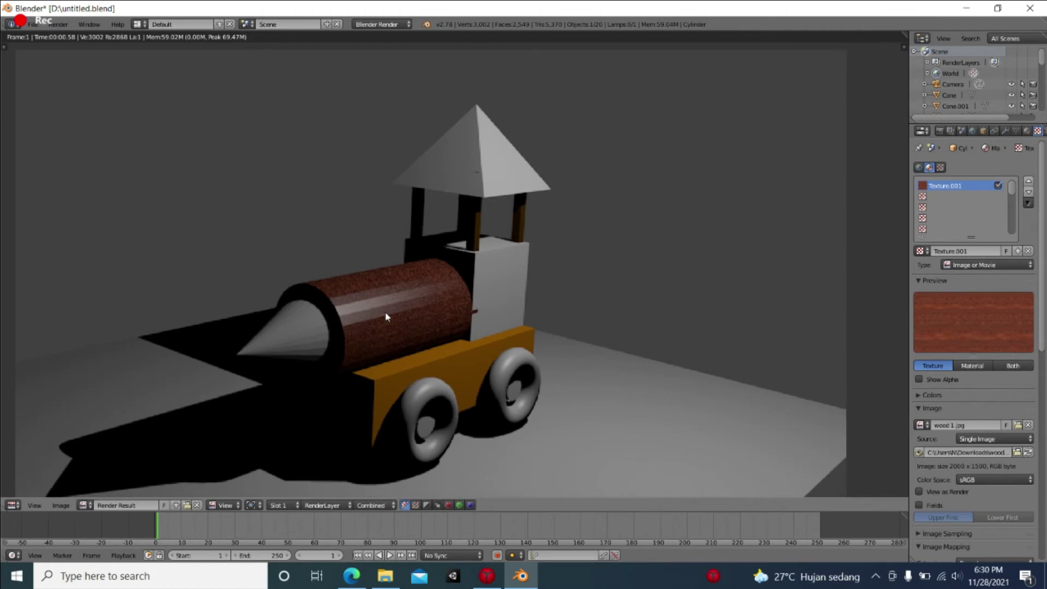
{"action": "scroll", "coordinate": [961, 456], "scroll_direction": "down", "scroll_amount": 2}
{"action": "scroll", "coordinate": [962, 456], "scroll_direction": "down", "scroll_amount": 6}
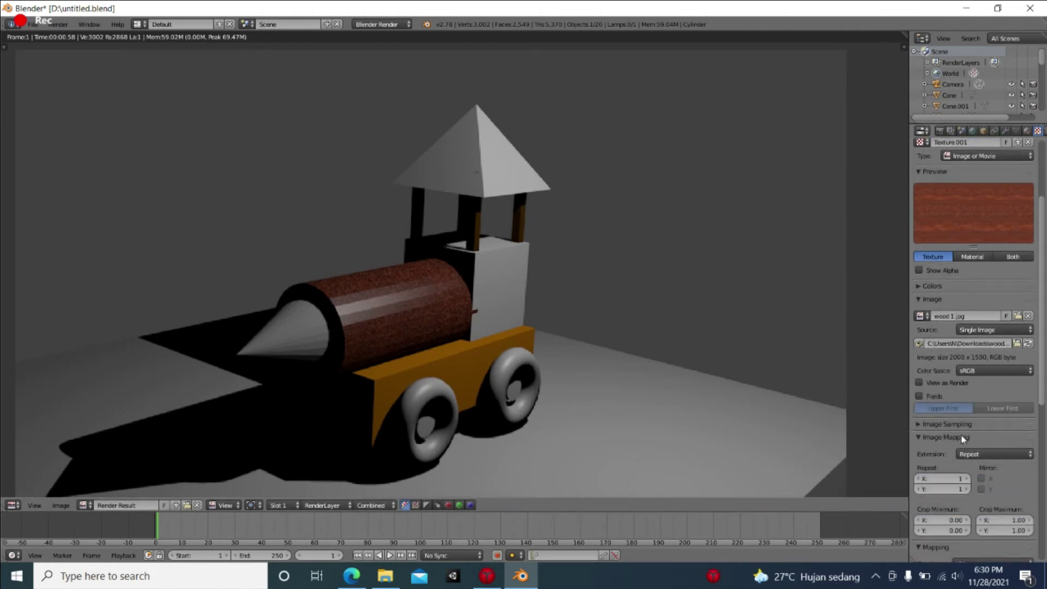
{"action": "key", "text": "Escape"}
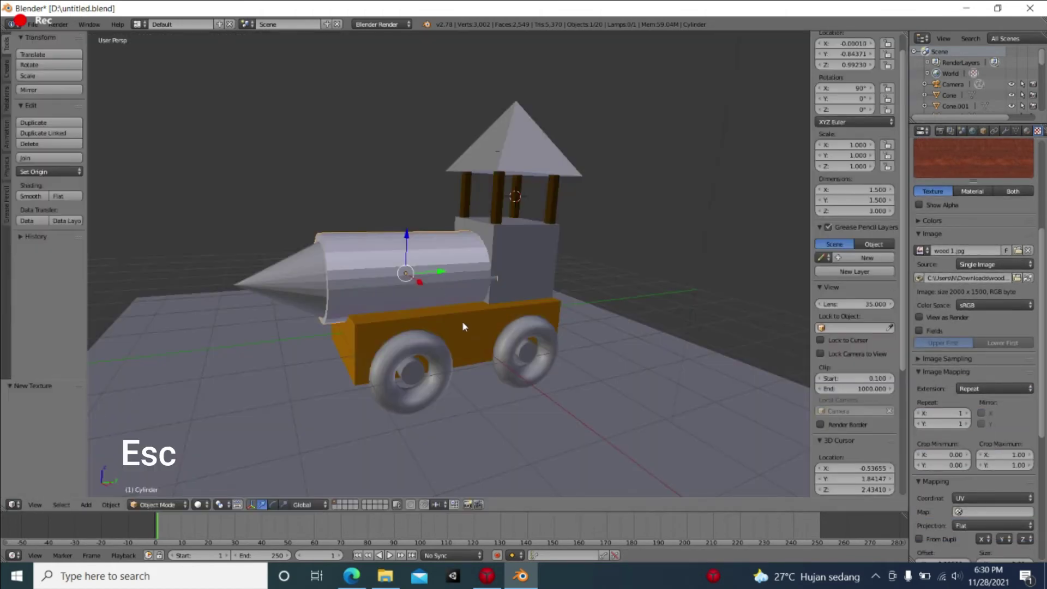
Give the pyramid-shaped roof of the train's cabin a new material.
{"action": "right_click", "coordinate": [527, 152]}
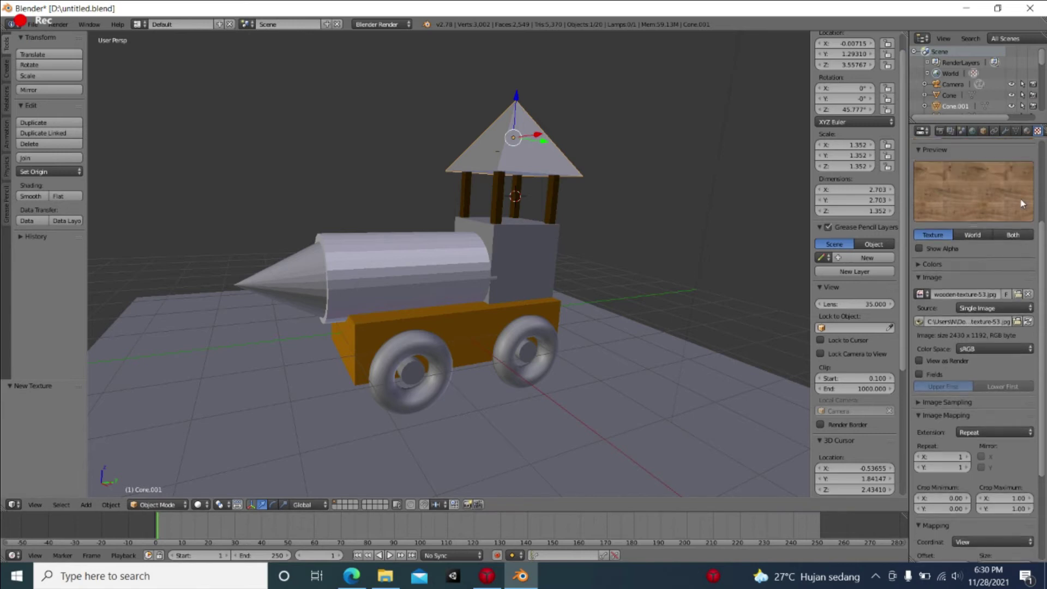
{"action": "left_click", "coordinate": [1026, 132]}
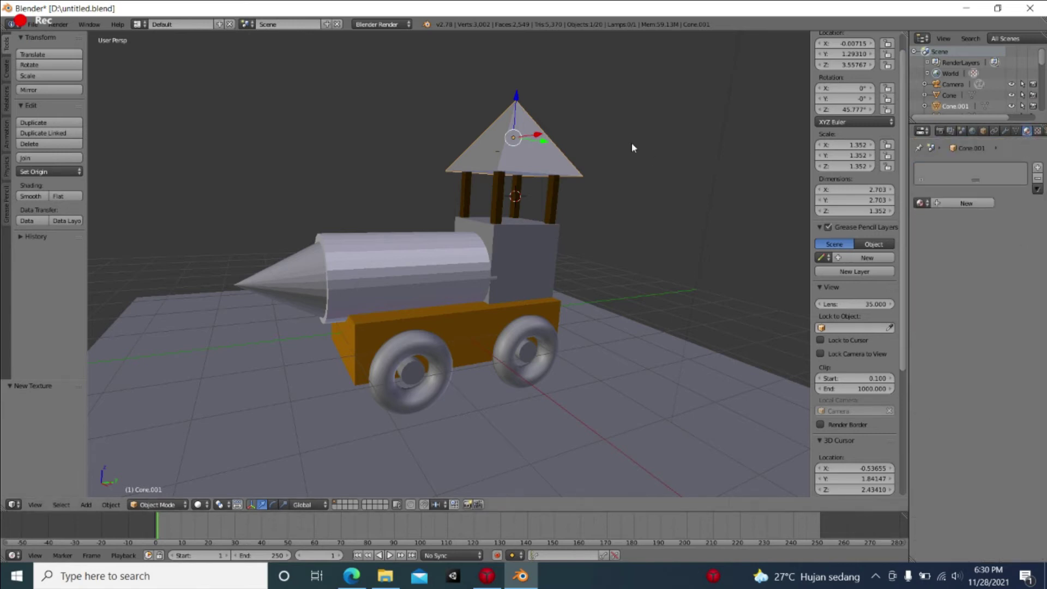
{"action": "left_click", "coordinate": [977, 204]}
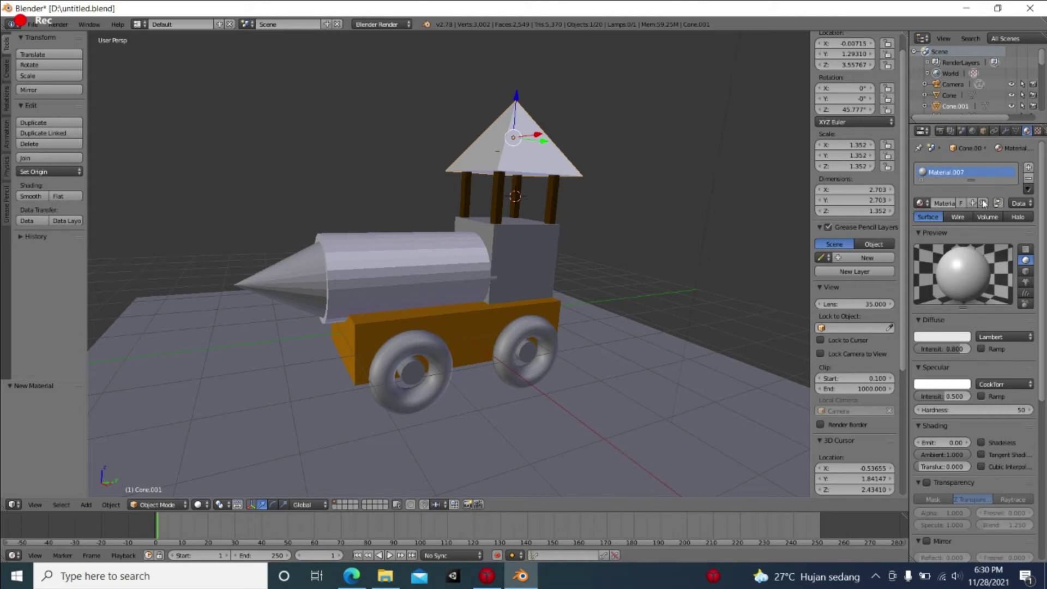
Add an image texture to the roof's material, load wooden-texture-53.jpg from the Downloads folder, and render the scene to check it.
{"action": "left_click", "coordinate": [1038, 131]}
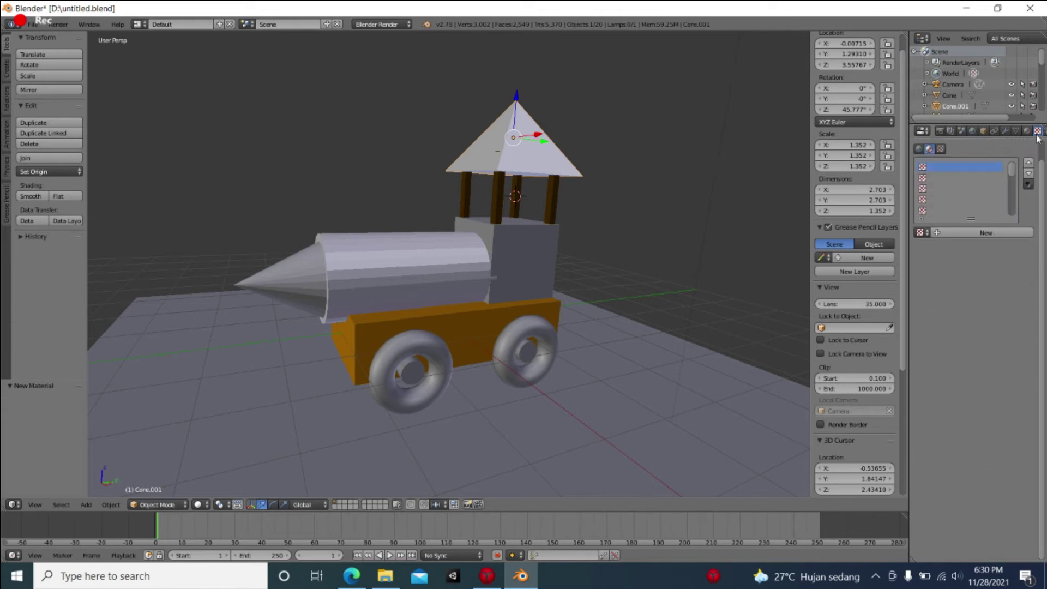
{"action": "left_click", "coordinate": [1004, 234]}
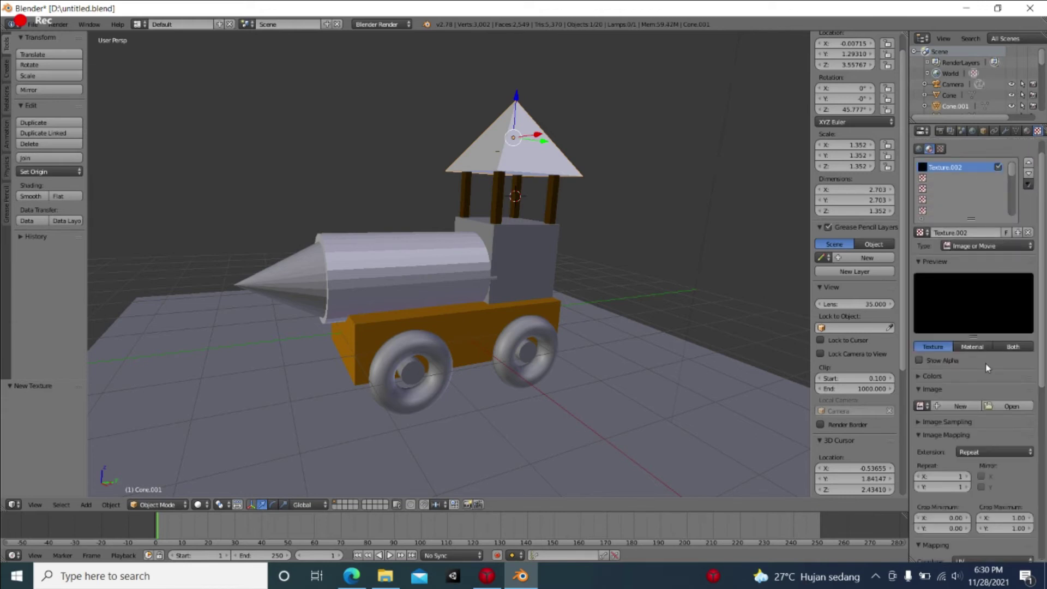
{"action": "left_click", "coordinate": [1012, 406]}
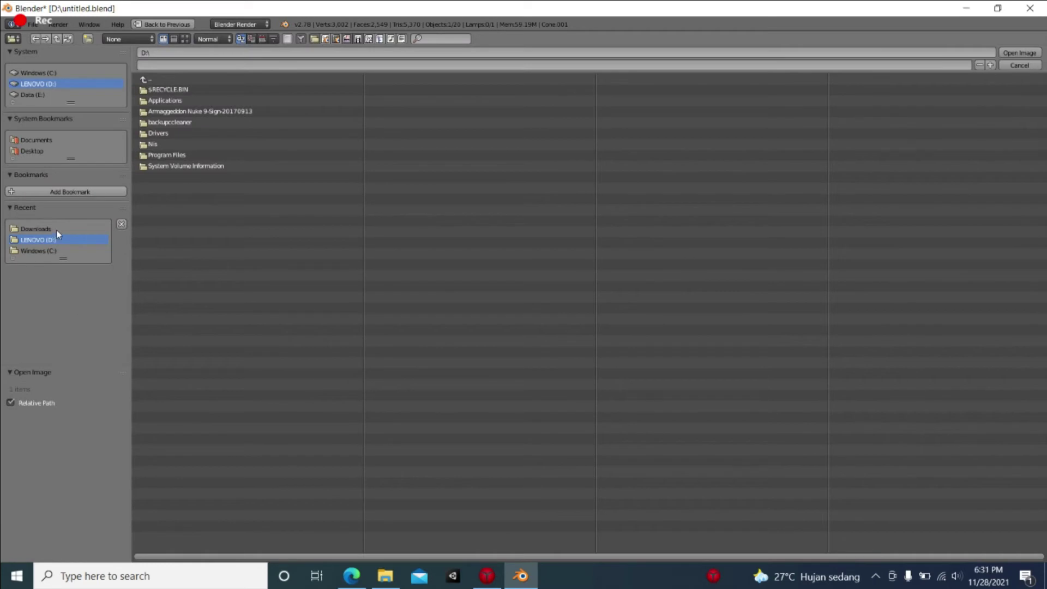
{"action": "left_click", "coordinate": [38, 229]}
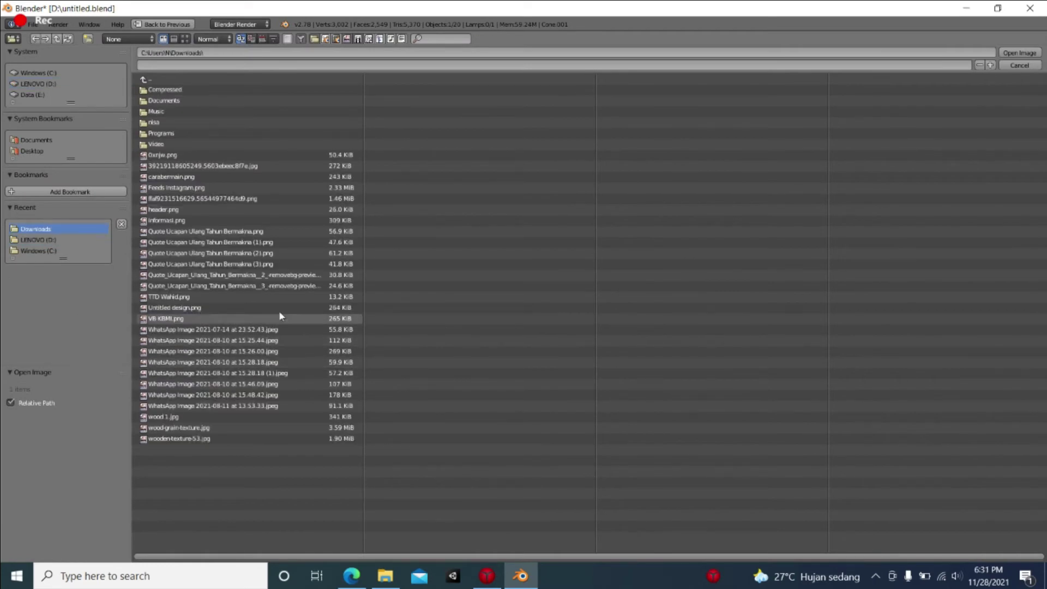
{"action": "double_click", "coordinate": [200, 441]}
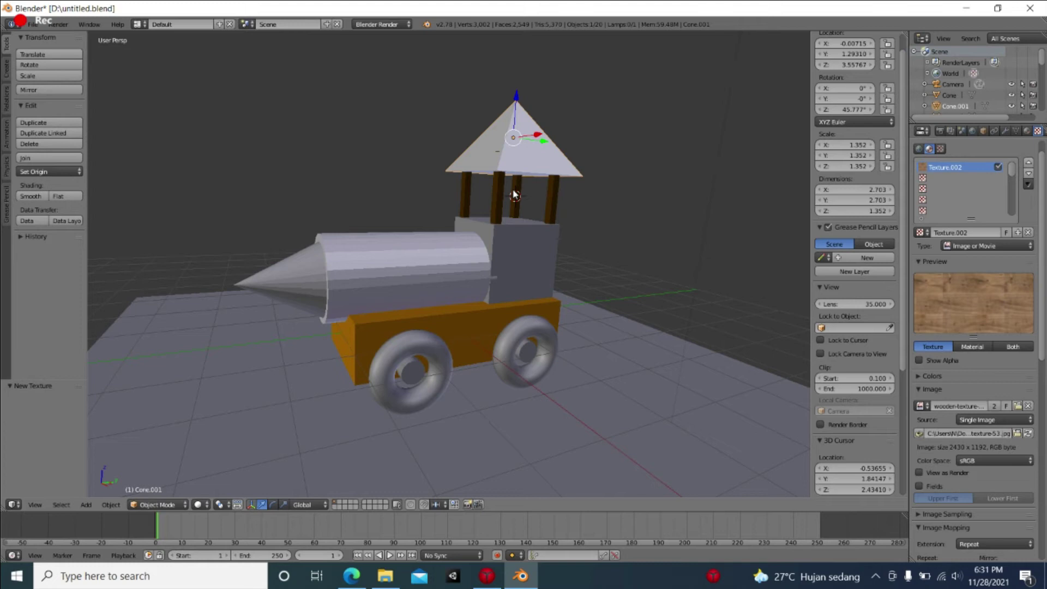
{"action": "key", "text": "F12"}
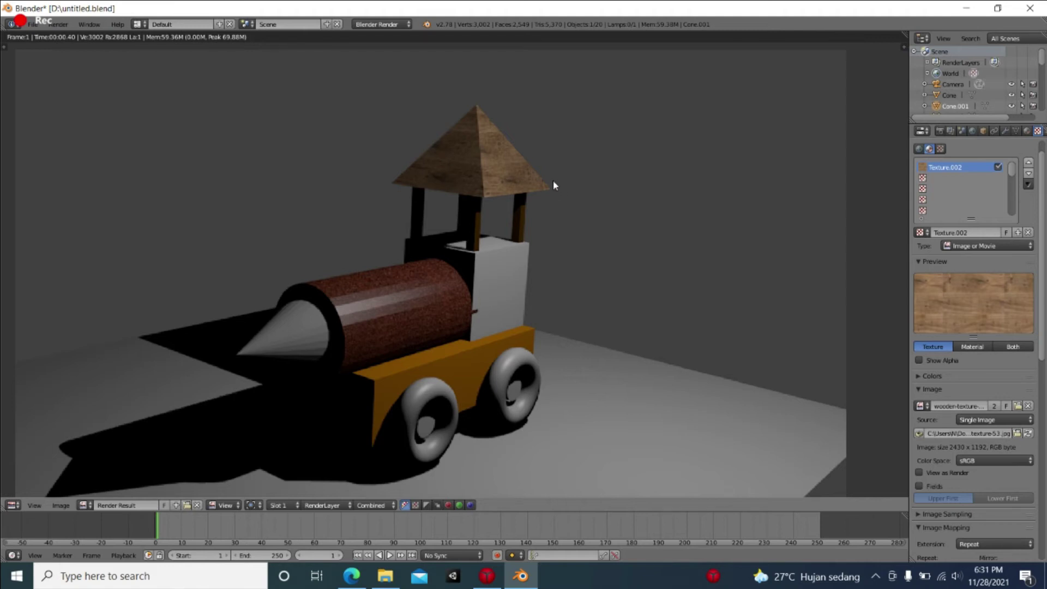
{"action": "key", "text": "Escape"}
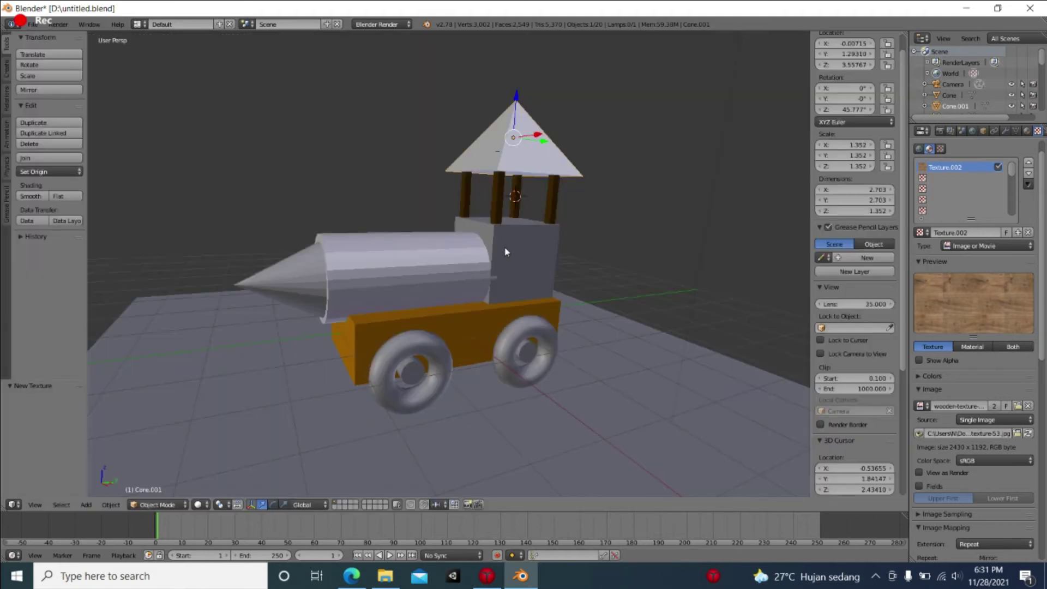
Give the cabin cube beneath the roof posts a new material.
{"action": "right_click", "coordinate": [521, 244]}
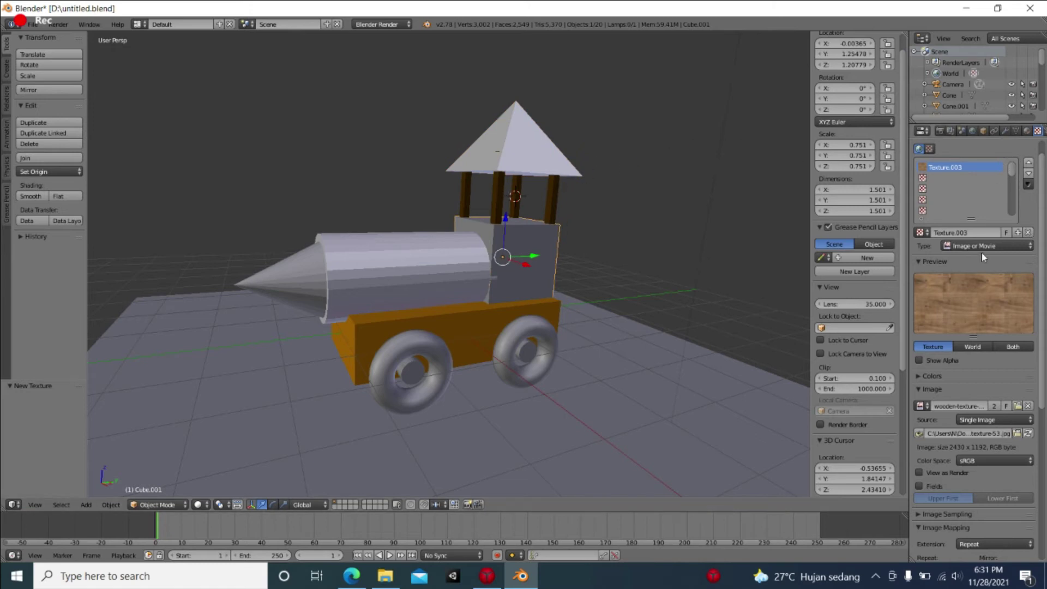
{"action": "left_click", "coordinate": [1027, 131]}
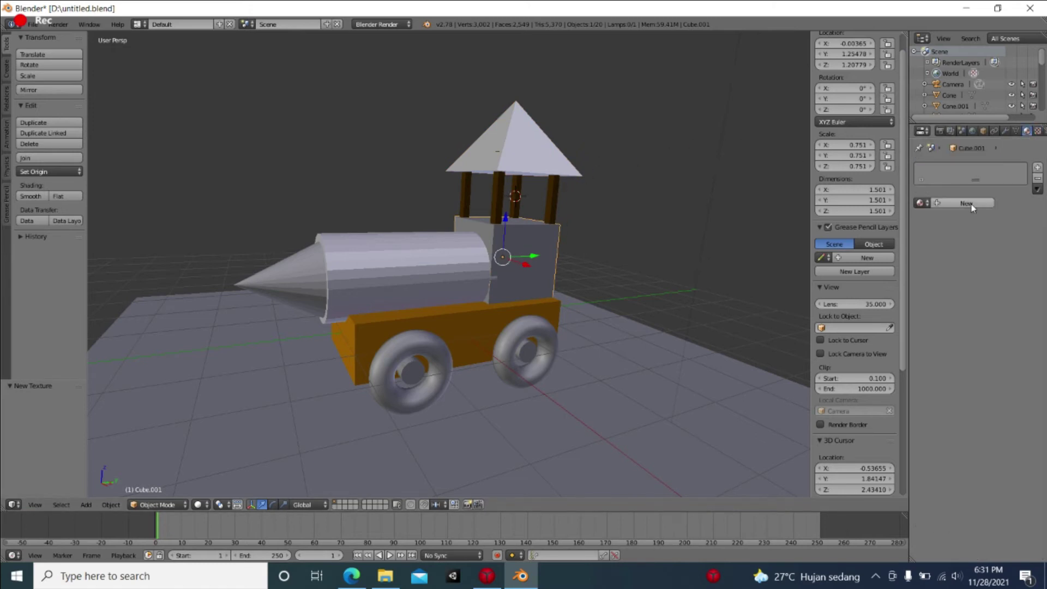
{"action": "left_click", "coordinate": [967, 203]}
Add an image texture to the cabin cube's material using wooden-texture-53.jpg from the Downloads folder, and check it in a render.
{"action": "left_click", "coordinate": [1037, 131]}
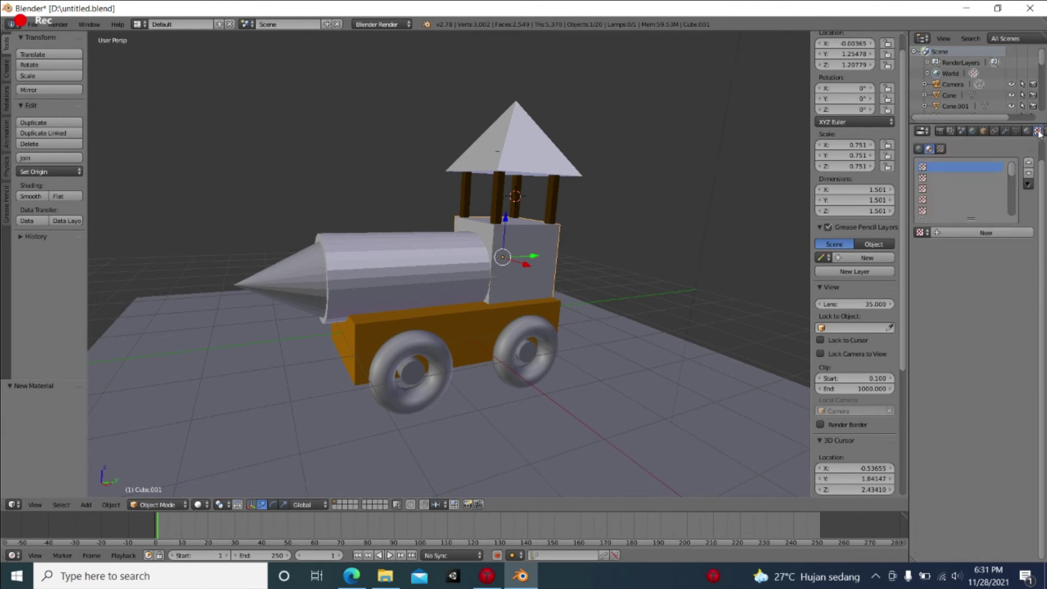
{"action": "left_click", "coordinate": [986, 229]}
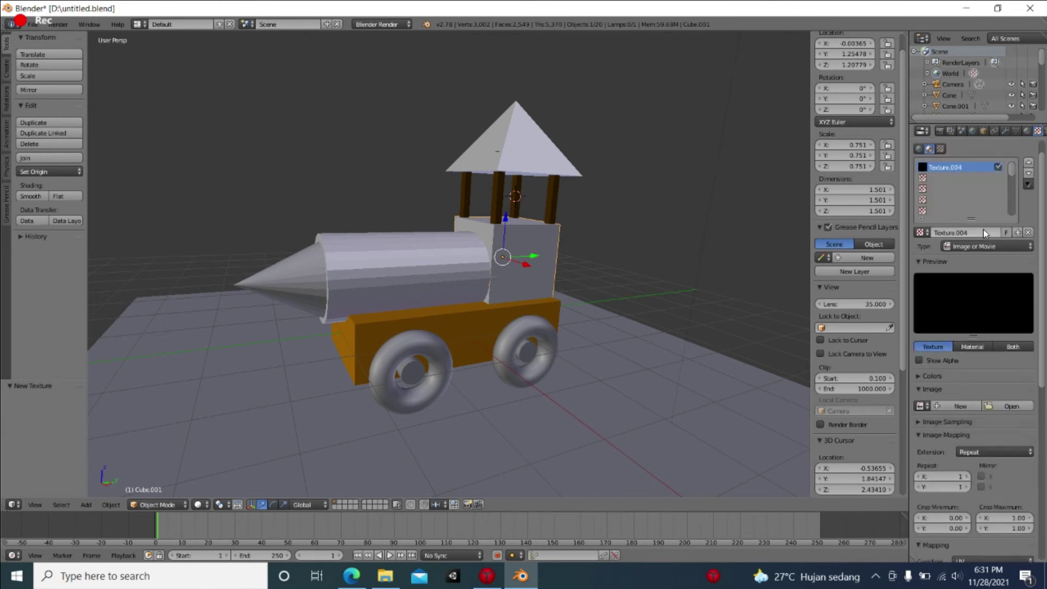
{"action": "left_click", "coordinate": [1014, 387]}
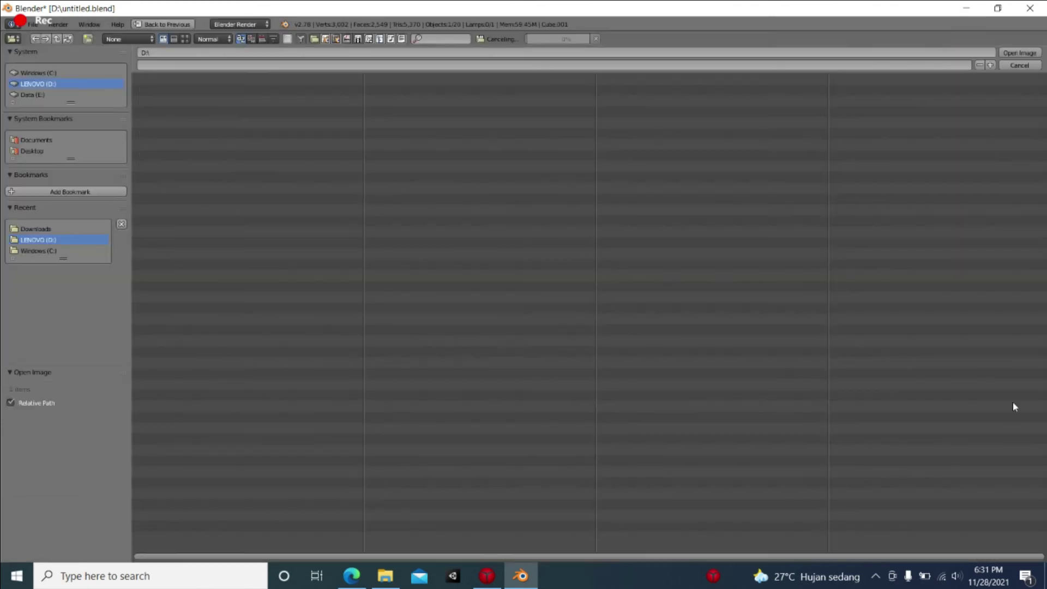
{"action": "left_click", "coordinate": [41, 232]}
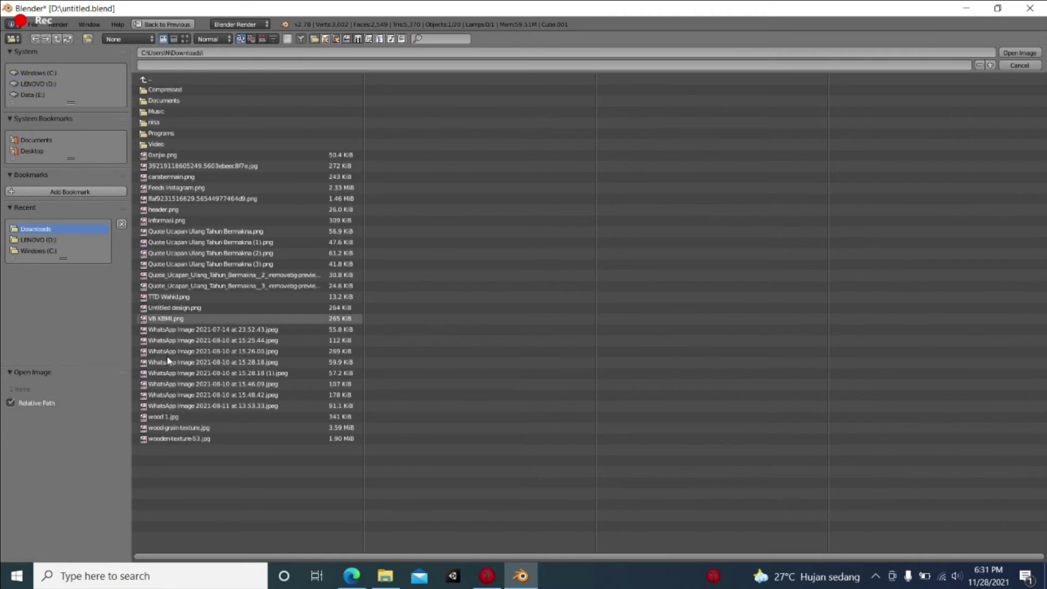
{"action": "left_click", "coordinate": [182, 417]}
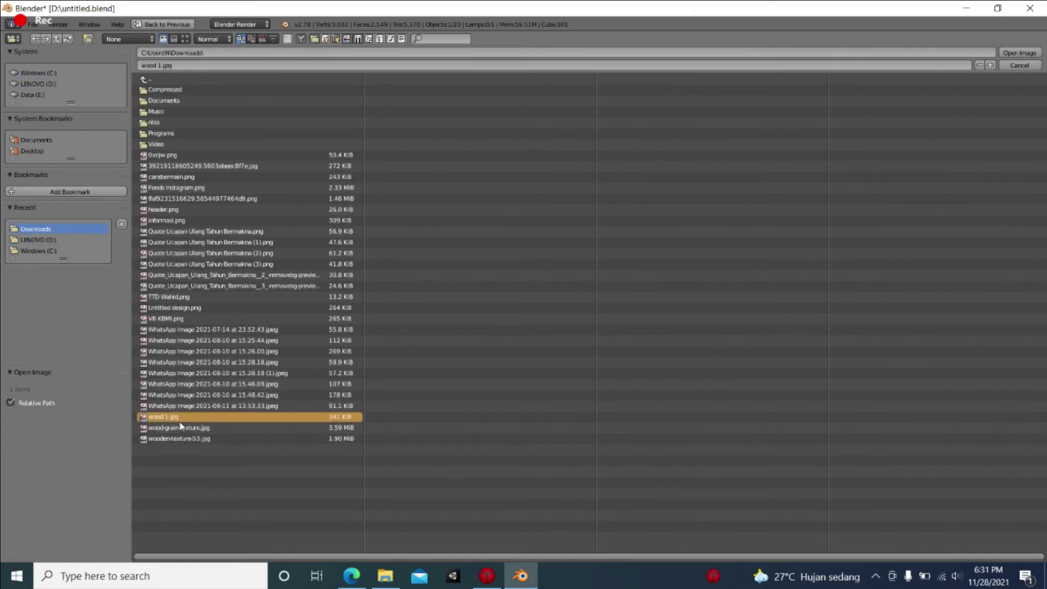
{"action": "double_click", "coordinate": [182, 438]}
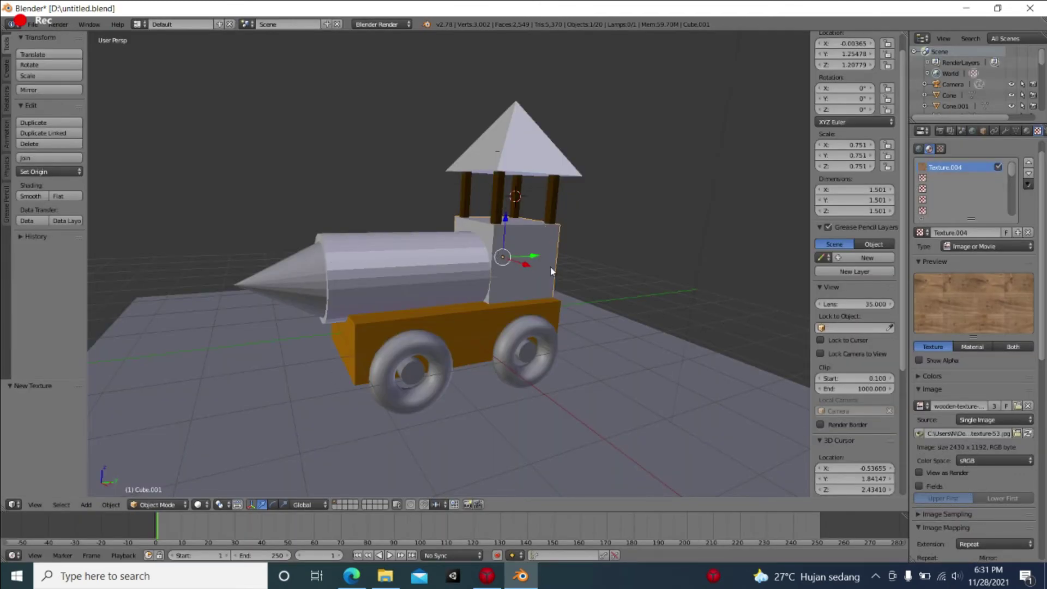
{"action": "key", "text": "F12"}
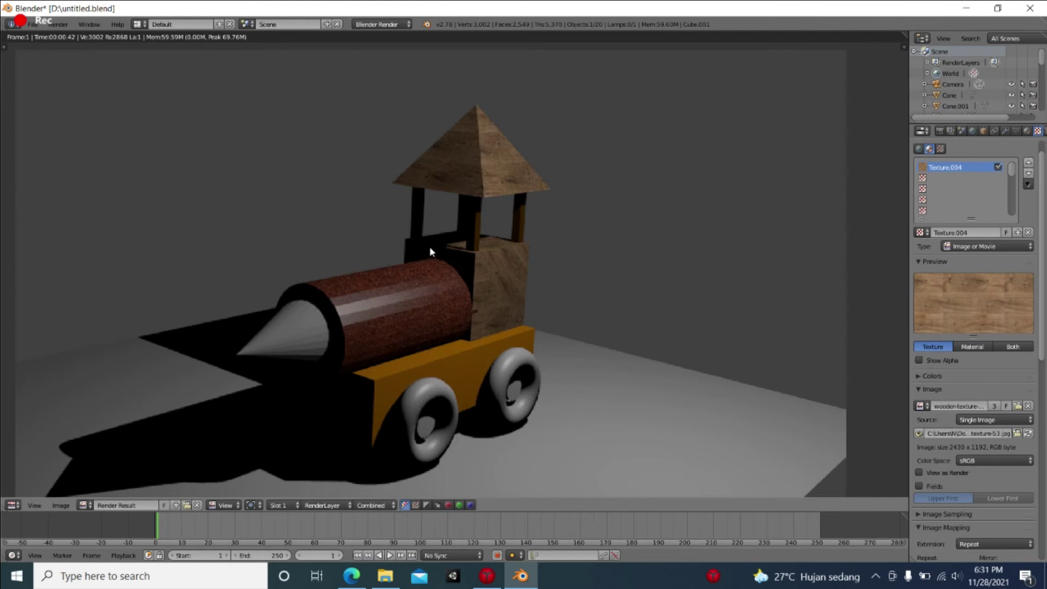
{"action": "key", "text": "Escape"}
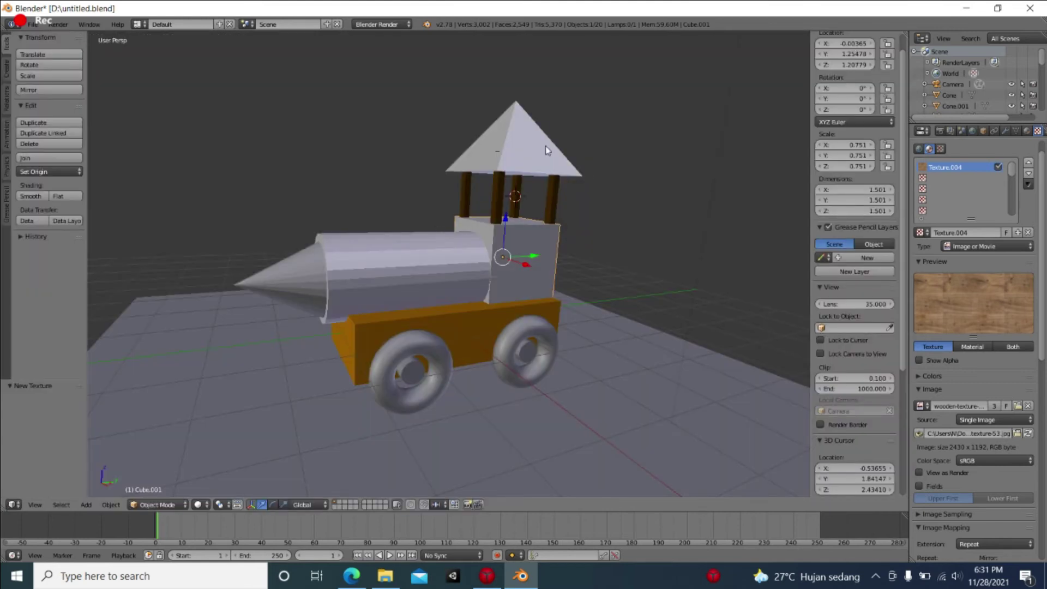
Give the nose cone a new material and set its diffuse colour to a dark brown sampled from the train model.
{"action": "right_click", "coordinate": [275, 267]}
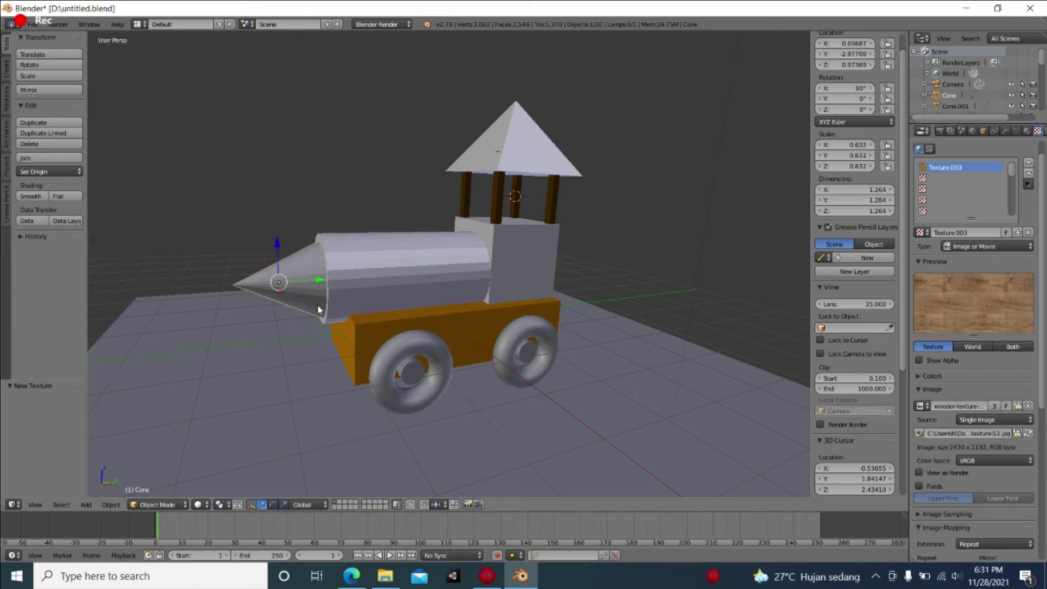
{"action": "left_click", "coordinate": [1028, 131]}
{"action": "left_click", "coordinate": [973, 204]}
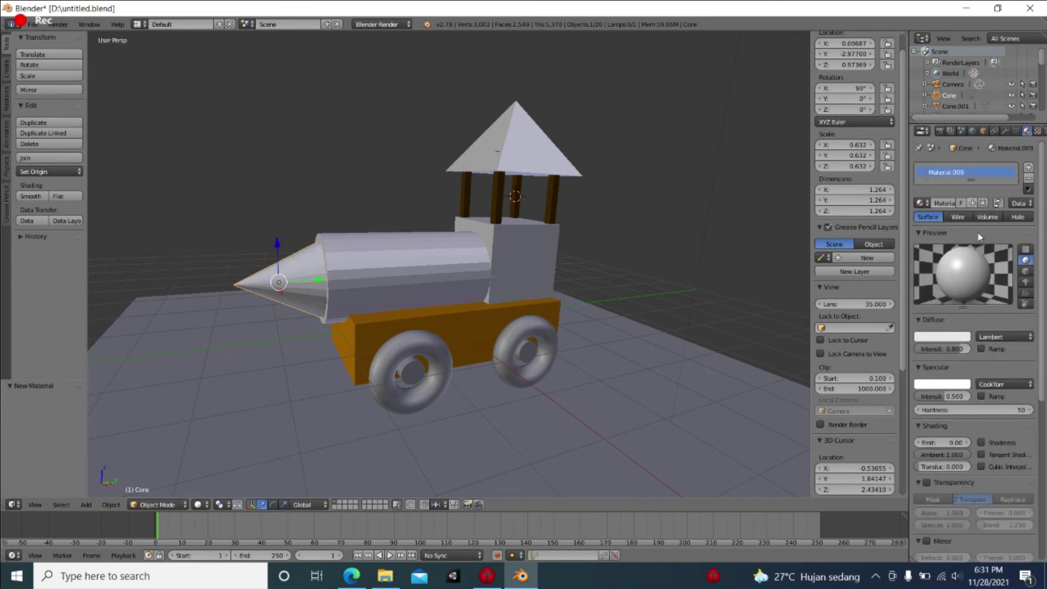
{"action": "left_click", "coordinate": [958, 340]}
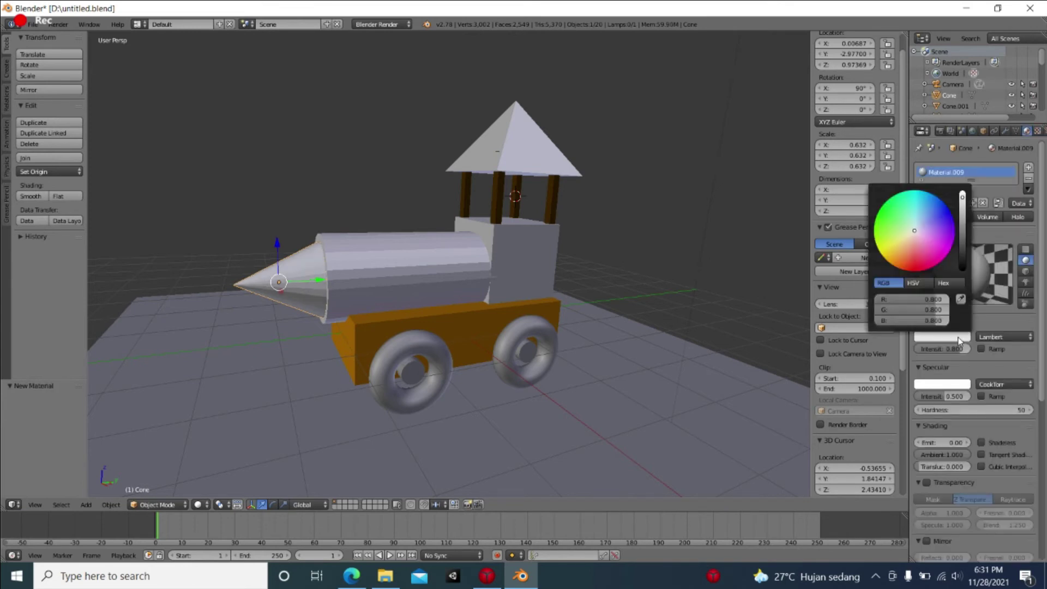
{"action": "left_click", "coordinate": [961, 299]}
{"action": "left_click", "coordinate": [474, 323]}
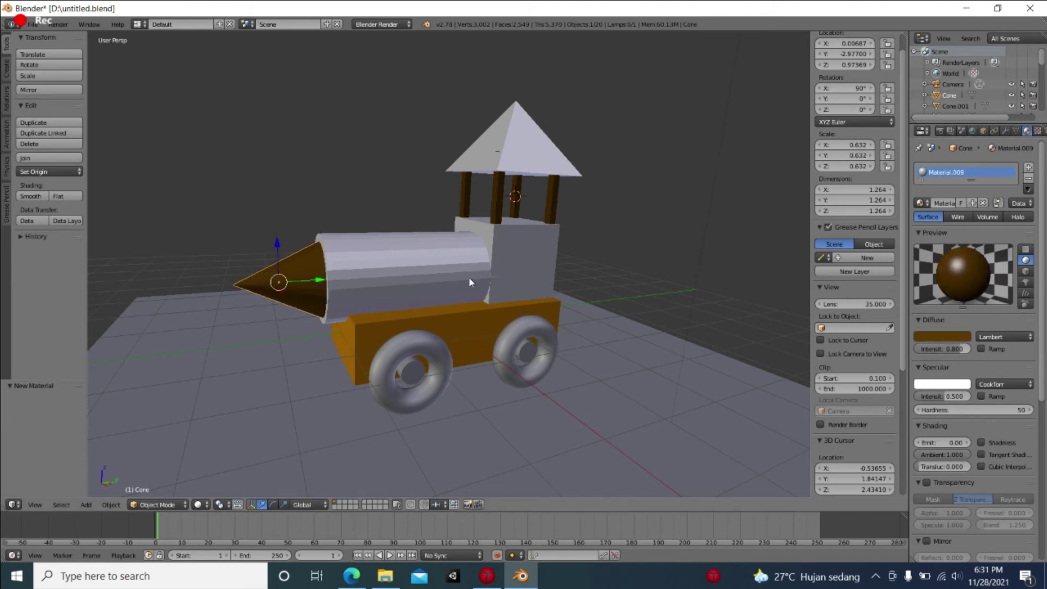
Render the scene to examine the brown nose cone with the textured parts, then return to the 3D view.
{"action": "middle_click_drag", "start_coordinate": [422, 247], "coordinate": [538, 237]}
{"action": "middle_click_drag", "start_coordinate": [561, 288], "coordinate": [498, 257]}
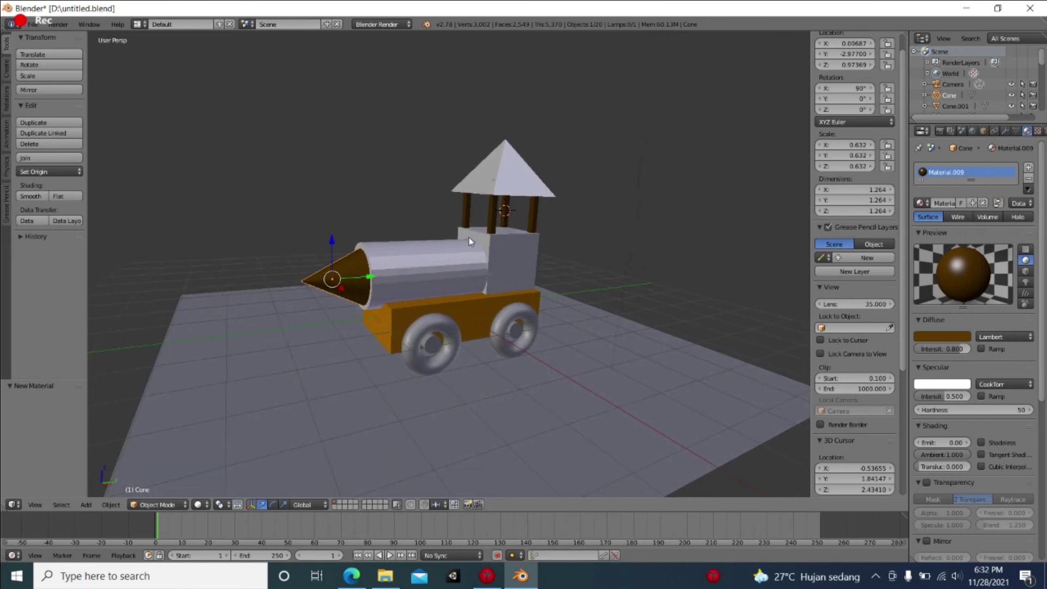
{"action": "key", "text": "F12"}
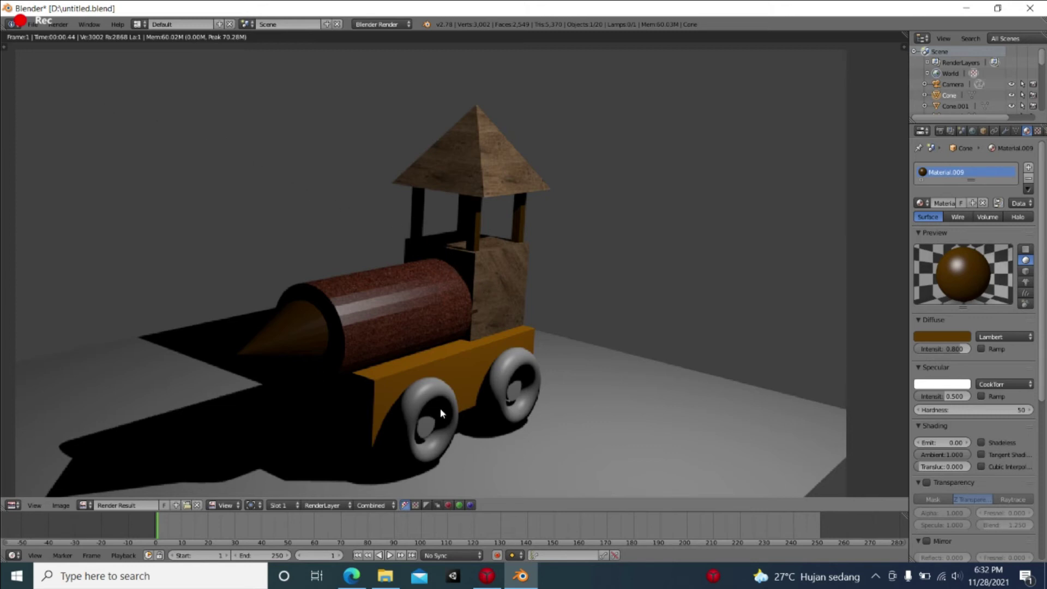
{"action": "key", "text": "Escape"}
Give the front wheel's torus a new material and set its diffuse colour to light blue.
{"action": "right_click", "coordinate": [513, 259]}
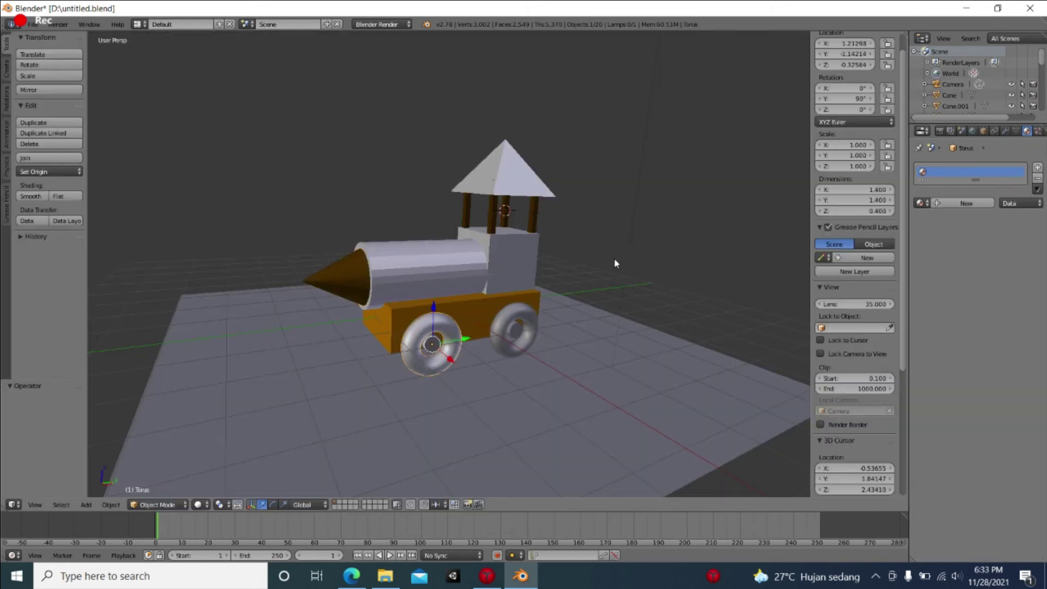
{"action": "right_click", "coordinate": [434, 325]}
{"action": "right_click", "coordinate": [429, 321]}
{"action": "right_click", "coordinate": [429, 327]}
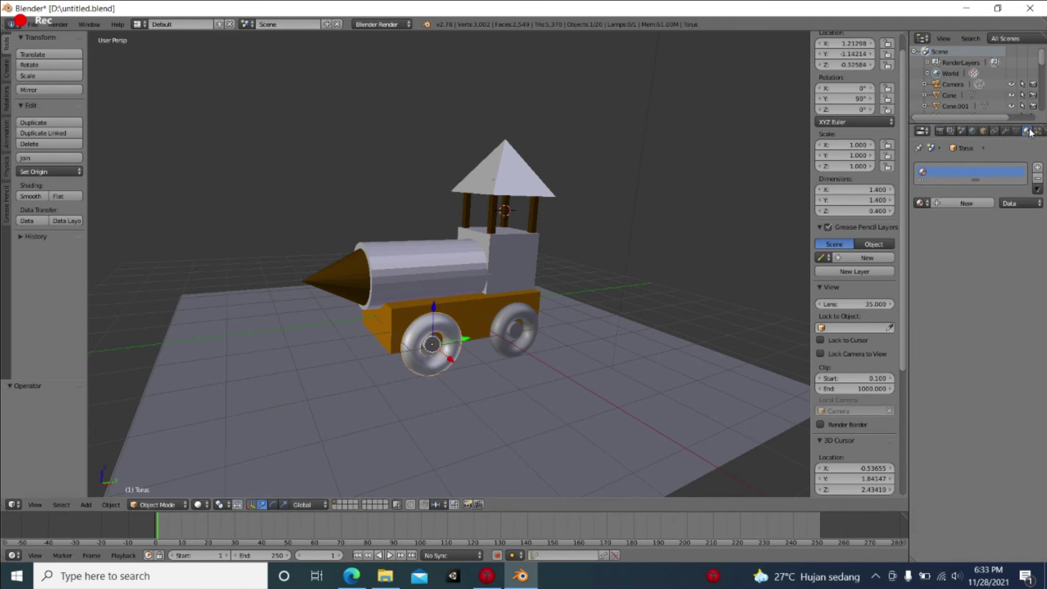
{"action": "left_click", "coordinate": [985, 202]}
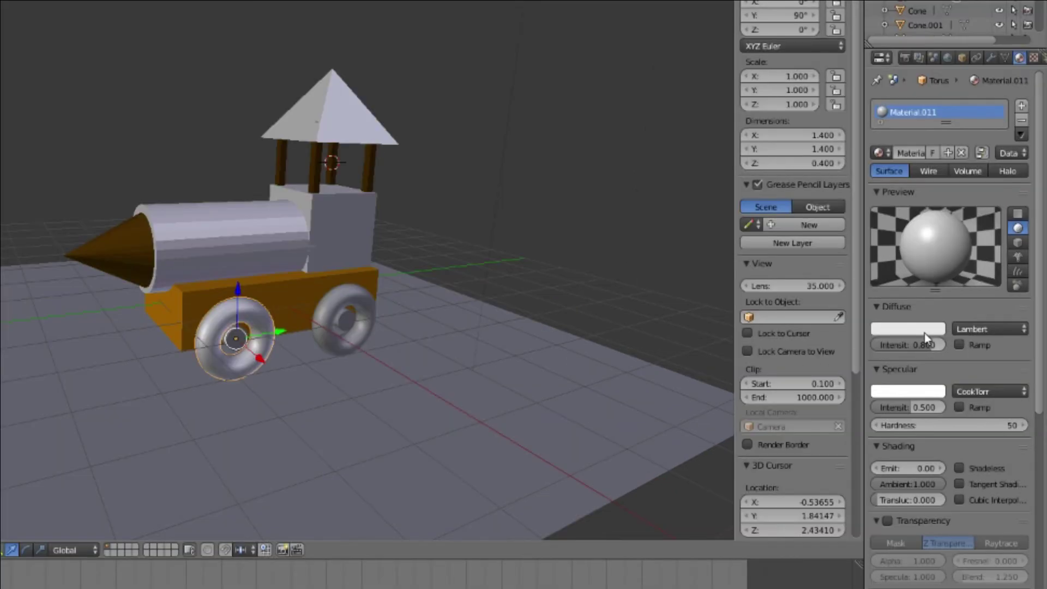
{"action": "left_click", "coordinate": [954, 337]}
{"action": "left_click", "coordinate": [919, 228]}
{"action": "mouse_move", "coordinate": [878, 187]}
{"action": "left_mouse_down"}
{"action": "mouse_move", "coordinate": [879, 163]}
{"action": "mouse_move", "coordinate": [877, 174]}
{"action": "left_mouse_up"}
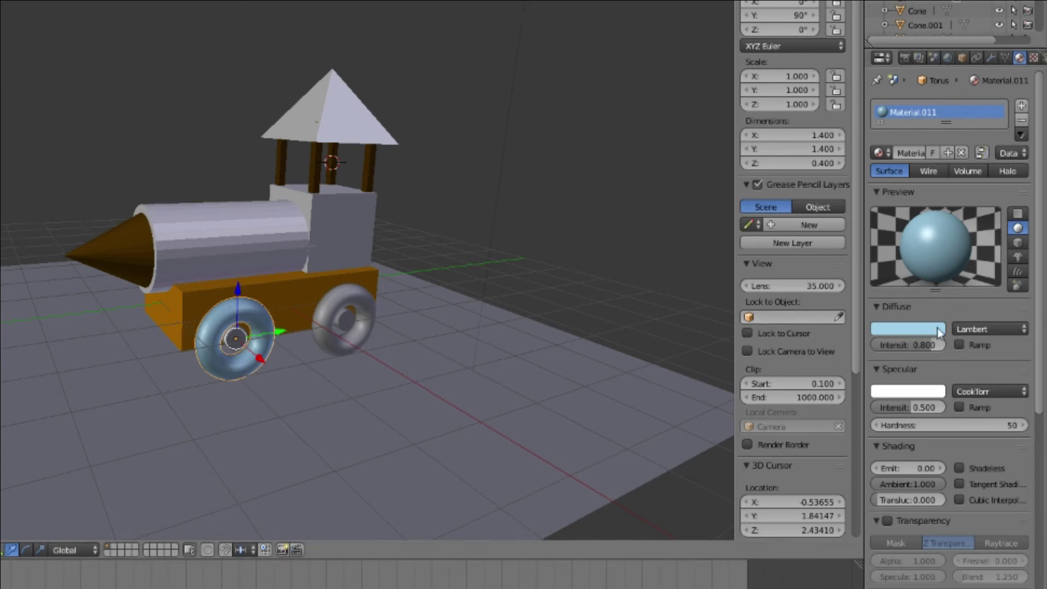
Enable transparency on the front wheel's material and set its Alpha to 0.5.
{"action": "left_click", "coordinate": [887, 521]}
{"action": "scroll", "coordinate": [915, 387], "scroll_direction": "down", "scroll_amount": 5}
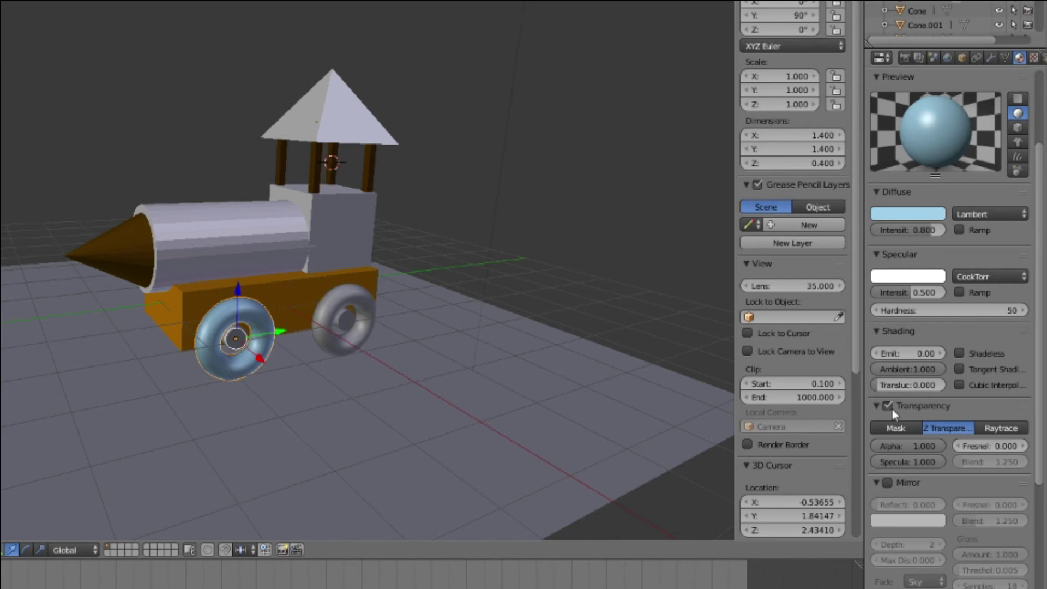
{"action": "scroll", "coordinate": [921, 345], "scroll_direction": "down", "scroll_amount": 2}
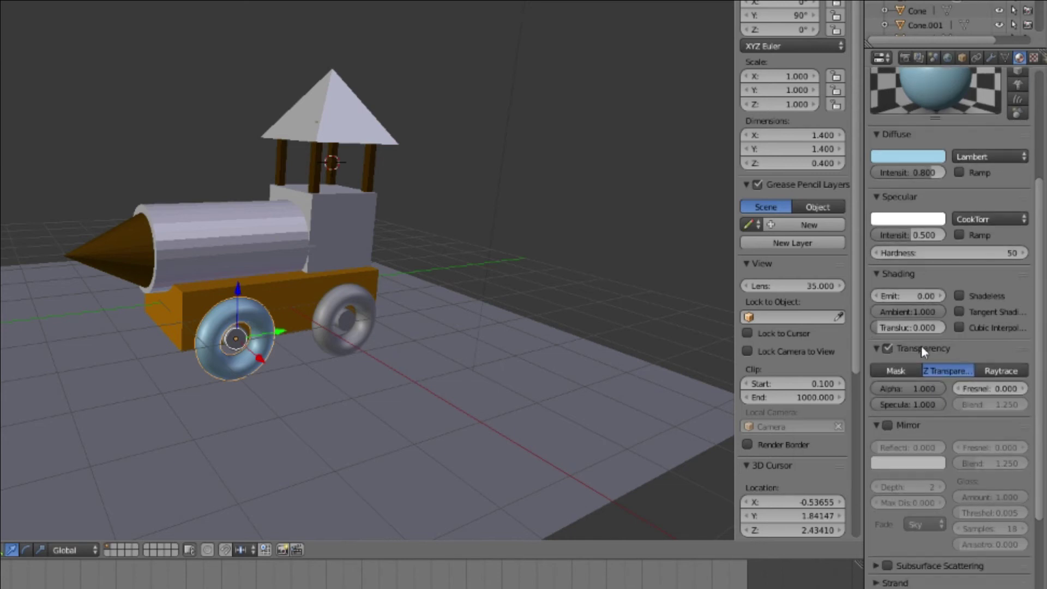
{"action": "left_click", "coordinate": [918, 390]}
{"action": "type", "text": "0.5"}
{"action": "key", "text": "Return"}
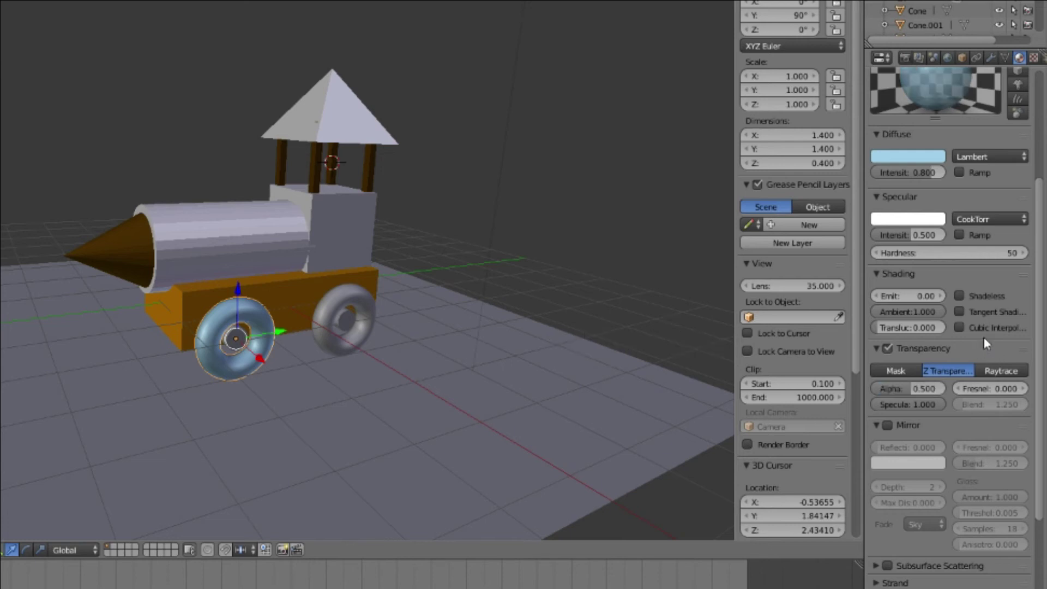
Switch the front wheel's transparency to Raytrace with Alpha 0.24 and IOR 0.25, and check the result in a render.
{"action": "left_click", "coordinate": [1006, 371]}
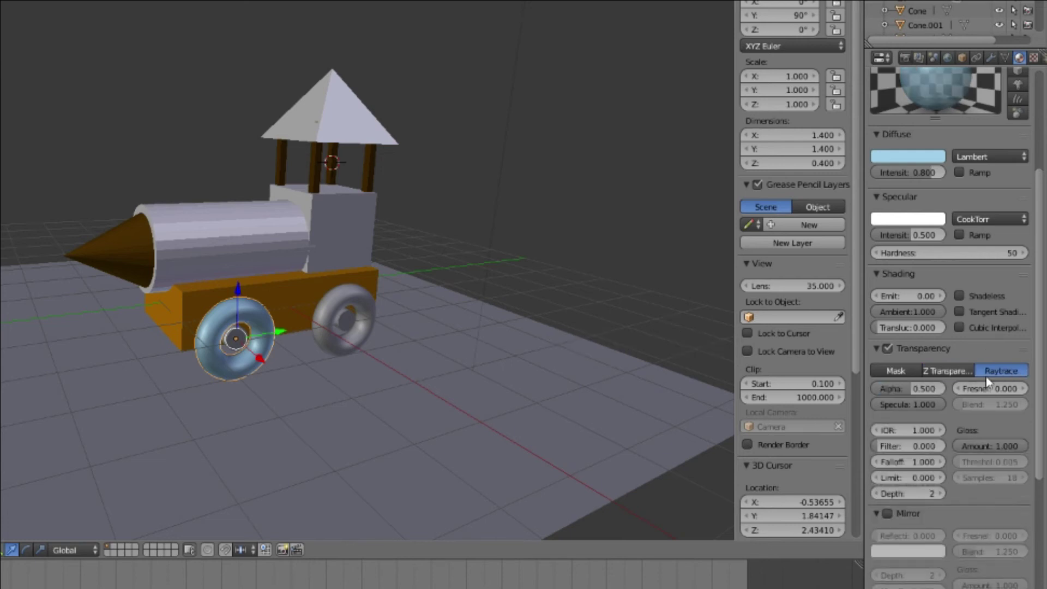
{"action": "left_click", "coordinate": [918, 390]}
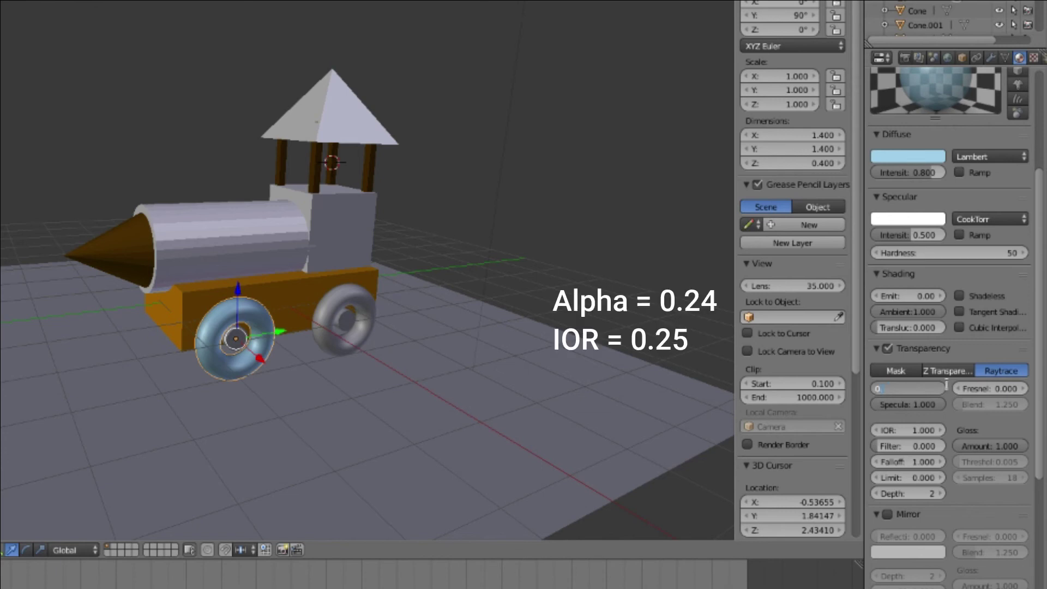
{"action": "type", "text": "24"}
{"action": "key", "text": "Return"}
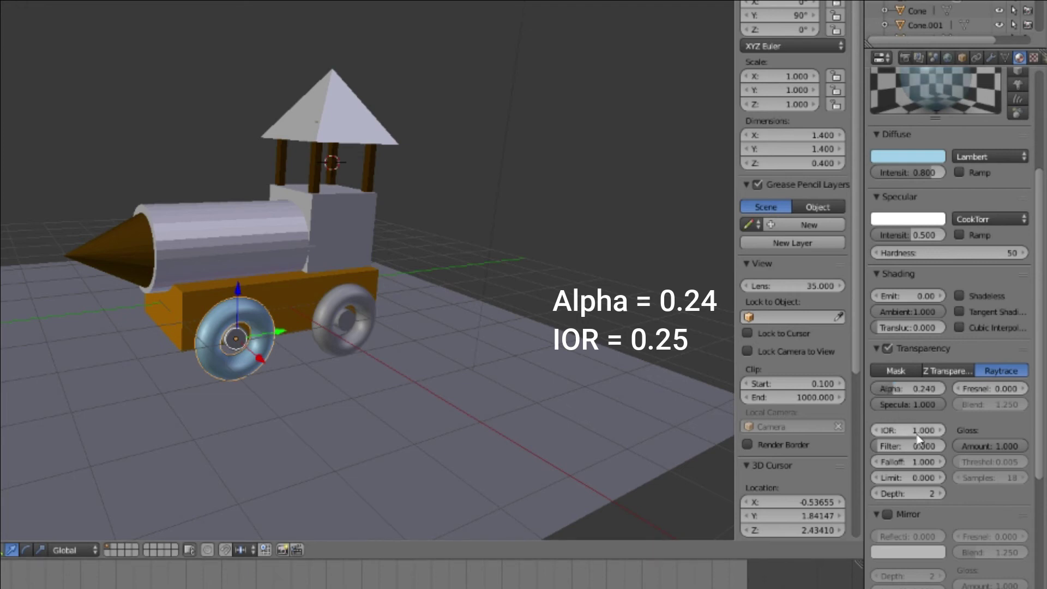
{"action": "left_click", "coordinate": [915, 431]}
{"action": "key", "text": "BackSpace"}
{"action": "key", "text": "BackSpace"}
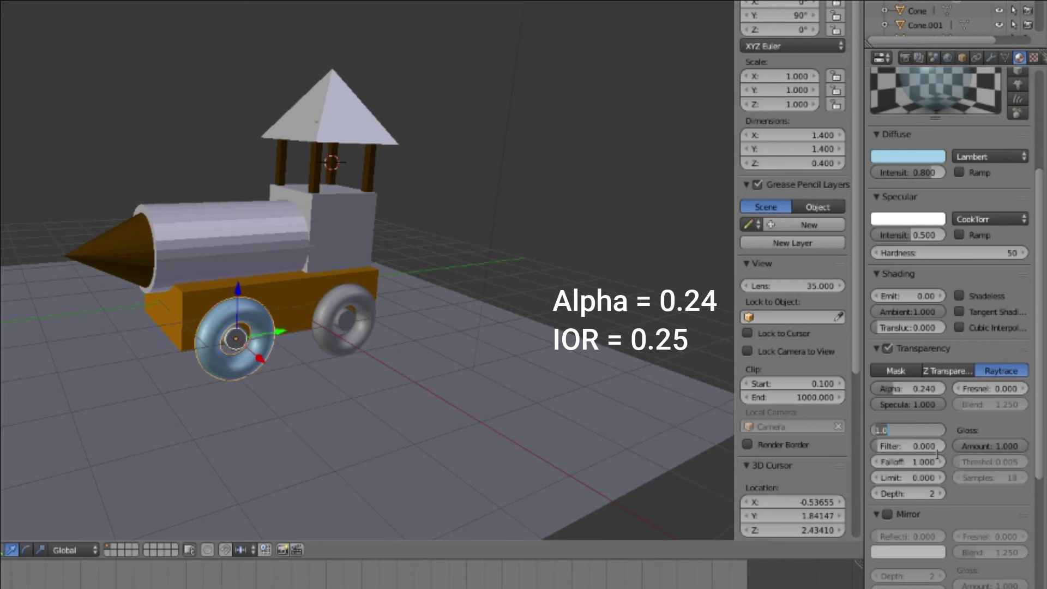
{"action": "type", "text": "0.25"}
{"action": "key", "text": "Return"}
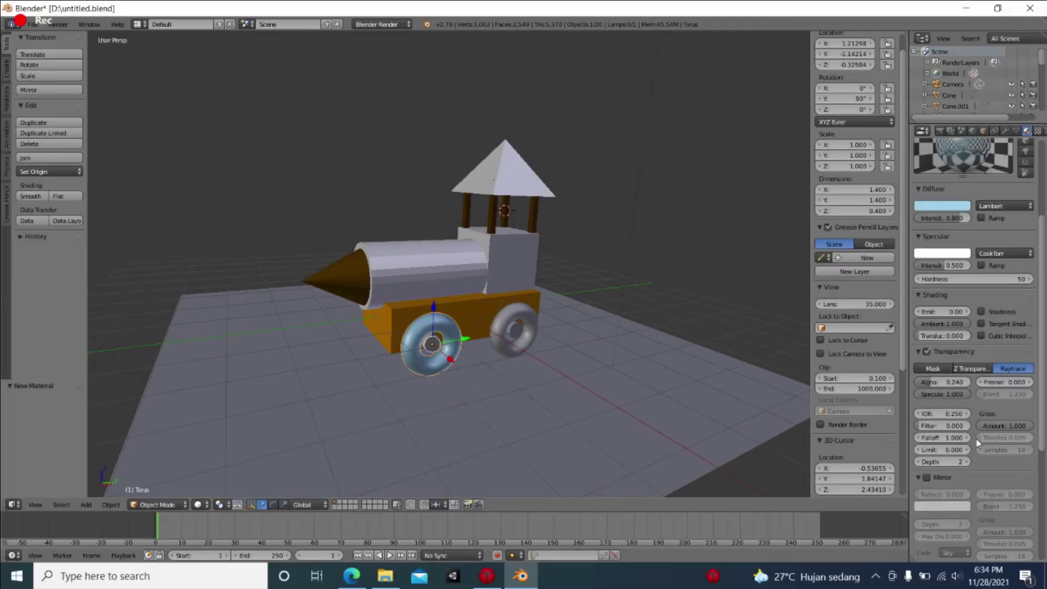
{"action": "scroll", "coordinate": [594, 237], "scroll_direction": "up", "scroll_amount": 2}
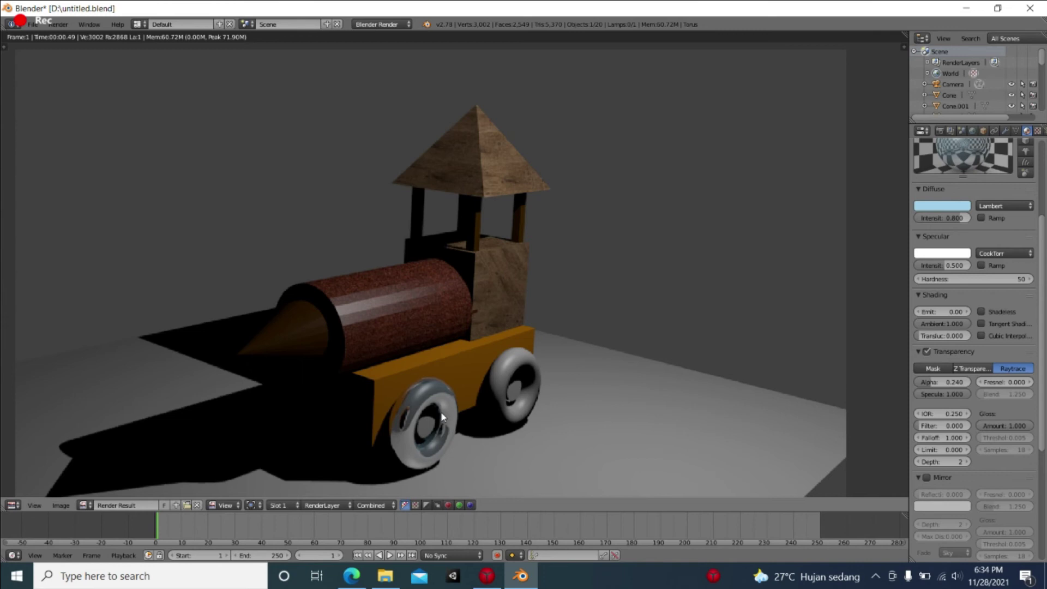
{"action": "key", "text": "Escape"}
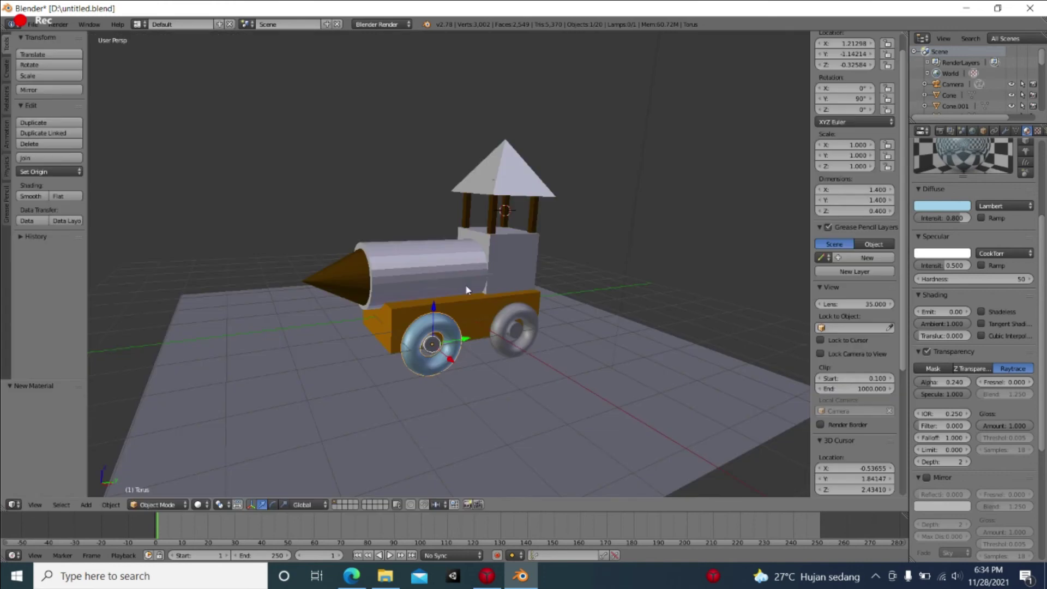
Give the rear wheel on the same side a new material and set its diffuse colour to light blue.
{"action": "right_click", "coordinate": [516, 316]}
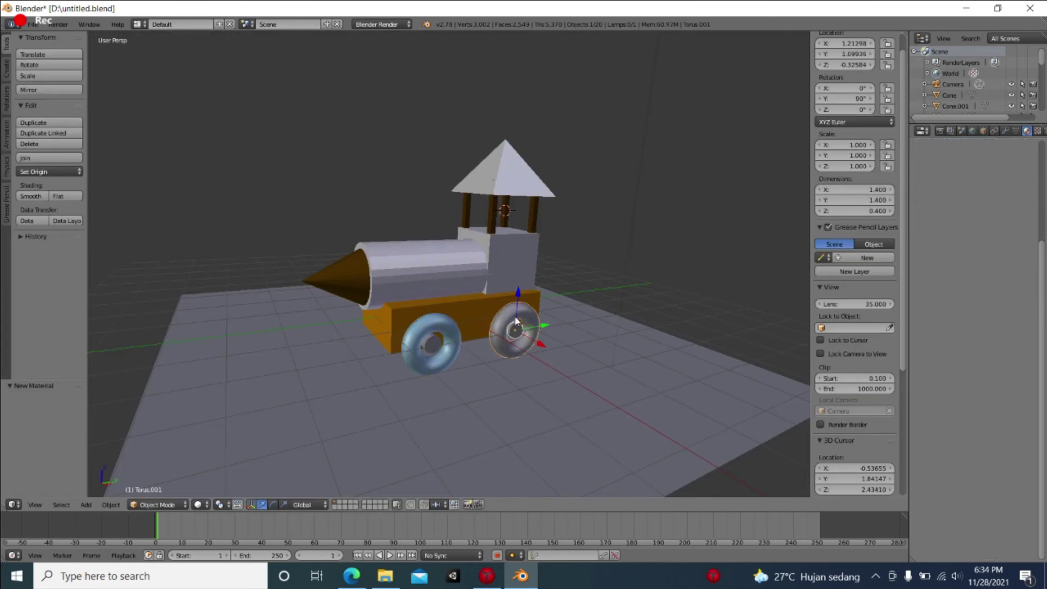
{"action": "key", "text": "KP_4"}
{"action": "key", "text": "KP_4"}
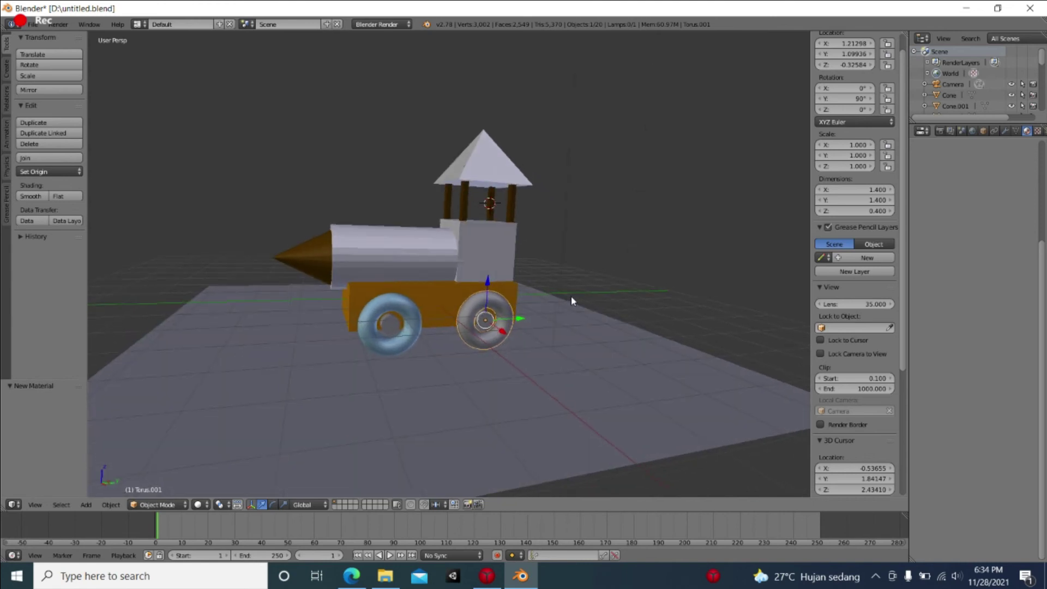
{"action": "right_click", "coordinate": [403, 305]}
{"action": "right_click", "coordinate": [484, 319]}
{"action": "left_click", "coordinate": [949, 203]}
{"action": "left_click", "coordinate": [942, 336]}
{"action": "left_click", "coordinate": [919, 222]}
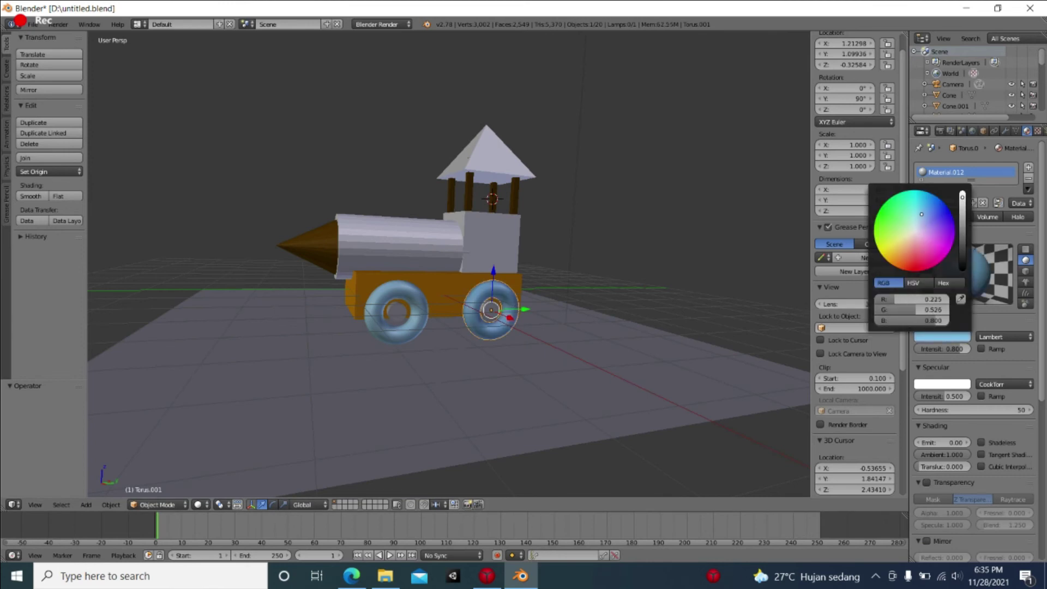
Enable Raytrace transparency on that rear wheel's material with Alpha 0.24 and IOR 0.25.
{"action": "scroll", "coordinate": [938, 420], "scroll_direction": "down", "scroll_amount": 2}
{"action": "left_click", "coordinate": [927, 438]}
{"action": "left_click", "coordinate": [948, 470]}
{"action": "type", "text": "0.5"}
{"action": "key", "text": "Return"}
{"action": "left_click", "coordinate": [1016, 454]}
{"action": "left_click", "coordinate": [951, 469]}
{"action": "type", "text": "0.24"}
{"action": "key", "text": "Return"}
{"action": "left_click_drag", "start_coordinate": [952, 500], "coordinate": [952, 502]}
Give the front wheel on the train's opposite side a new material with a light blue diffuse colour.
{"action": "middle_click_drag", "start_coordinate": [414, 349], "coordinate": [589, 343]}
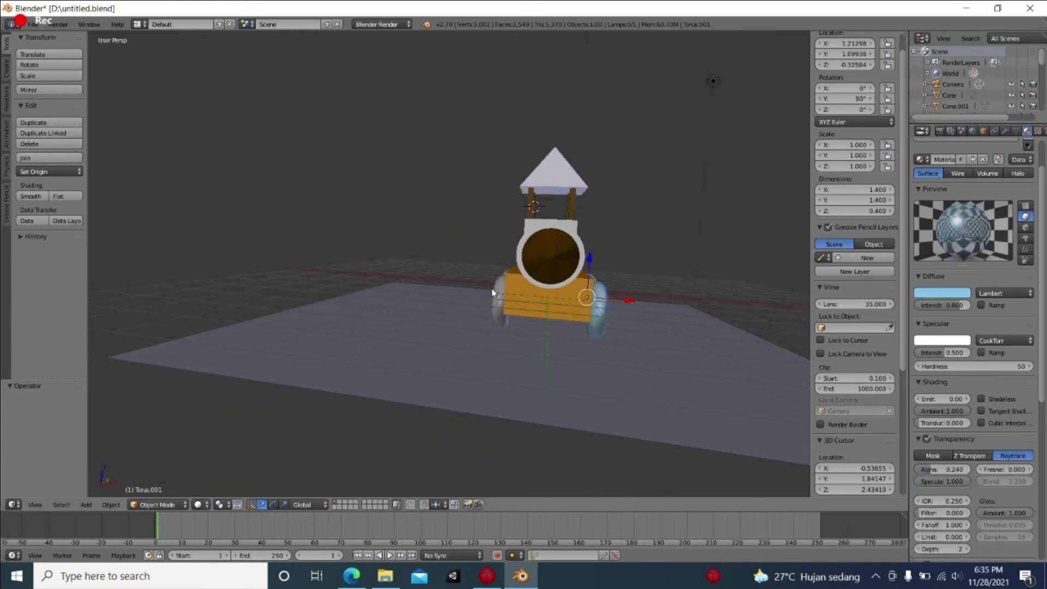
{"action": "right_click", "coordinate": [502, 303]}
{"action": "left_click", "coordinate": [966, 203]}
{"action": "left_click", "coordinate": [942, 337]}
{"action": "left_click_drag", "start_coordinate": [921, 272], "coordinate": [919, 214]}
Enable transparency on the opposite front wheel's material, using Z Transparency with Alpha 0.5.
{"action": "left_click", "coordinate": [927, 483]}
{"action": "left_click", "coordinate": [951, 512]}
{"action": "type", "text": "0.25"}
{"action": "key", "text": "Return"}
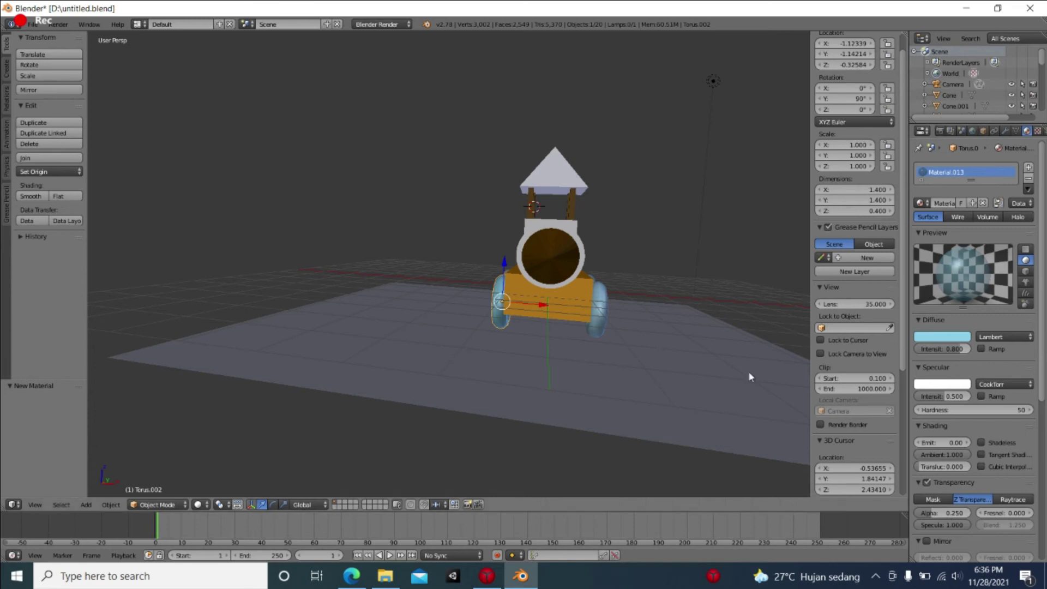
{"action": "left_click", "coordinate": [1001, 500]}
{"action": "left_click", "coordinate": [956, 512]}
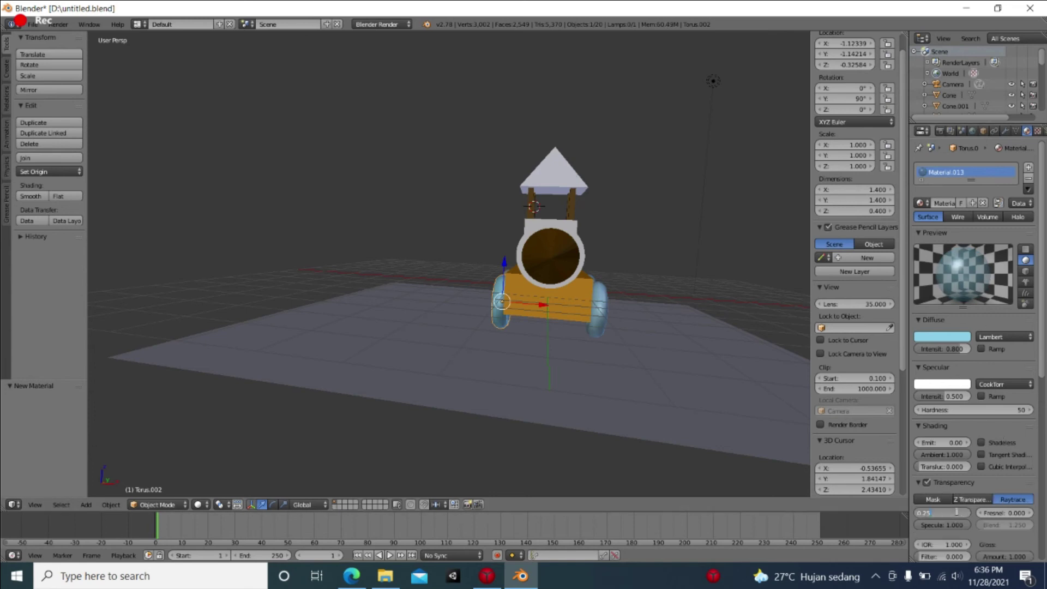
{"action": "left_click", "coordinate": [971, 499]}
{"action": "left_click", "coordinate": [949, 510]}
{"action": "type", "text": "0.5"}
{"action": "key", "text": "Return"}
Switch the opposite front wheel's transparency to Raytrace and set Alpha to 0.24 and IOR to 0.25.
{"action": "left_click", "coordinate": [1008, 499]}
{"action": "left_click", "coordinate": [950, 513]}
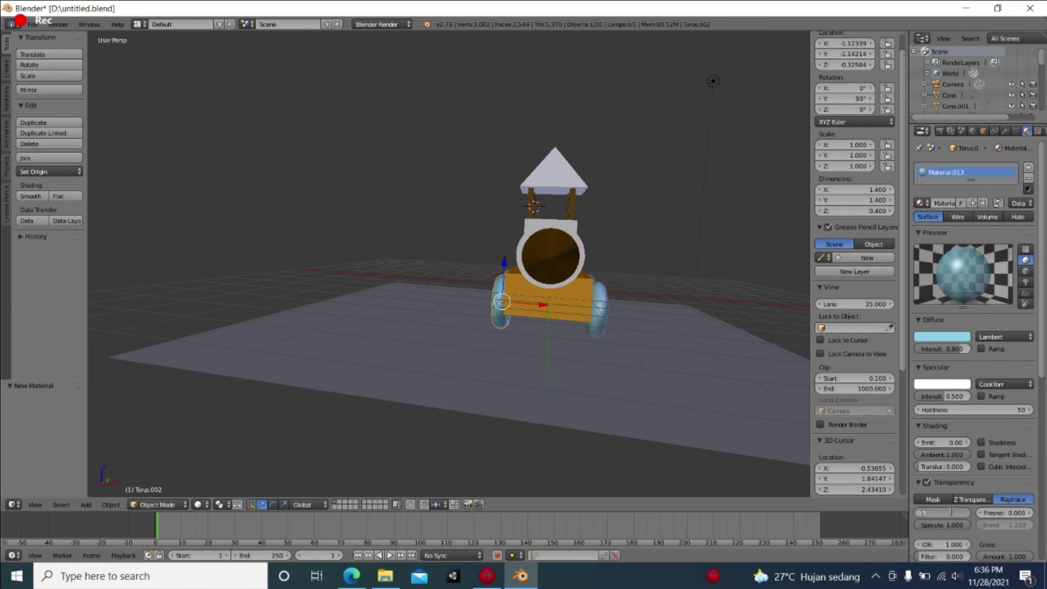
{"action": "type", "text": "0.24"}
{"action": "key", "text": "Return"}
{"action": "left_click", "coordinate": [952, 545]}
{"action": "type", "text": "0.25"}
{"action": "key", "text": "Return"}
Give the remaining uncoloured rear wheel a new material and set its diffuse colour to a light cyan-blue.
{"action": "middle_click_drag", "start_coordinate": [556, 397], "coordinate": [505, 328]}
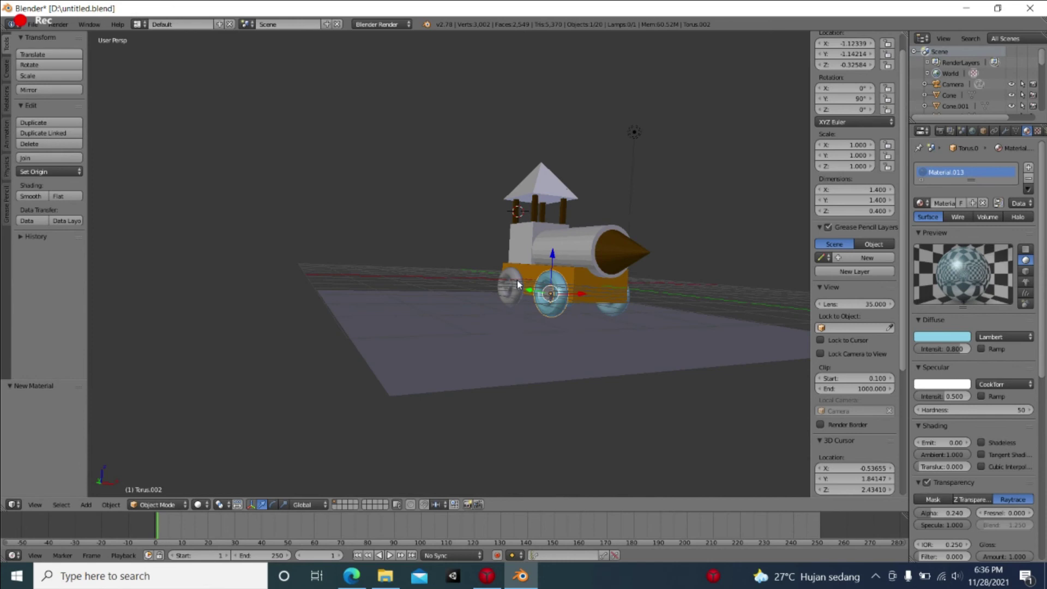
{"action": "right_click", "coordinate": [504, 299]}
{"action": "scroll", "coordinate": [504, 299], "scroll_direction": "up", "scroll_amount": 5}
{"action": "left_click", "coordinate": [966, 202]}
{"action": "left_click", "coordinate": [940, 337]}
{"action": "left_click", "coordinate": [942, 337]}
{"action": "left_click", "coordinate": [918, 209]}
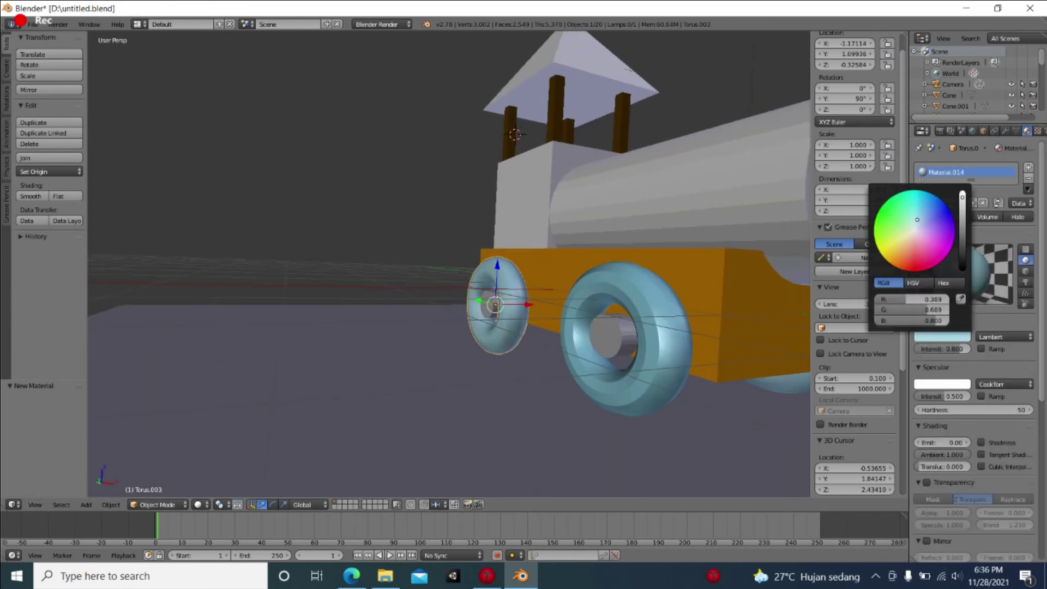
Enable Raytrace transparency on the last wheel's material with Alpha 0.24 and IOR 0.25.
{"action": "left_click", "coordinate": [927, 483]}
{"action": "left_click", "coordinate": [942, 513]}
{"action": "type", "text": "0.5"}
{"action": "key", "text": "Return"}
{"action": "left_click", "coordinate": [1013, 499]}
{"action": "left_click_drag", "start_coordinate": [949, 513], "coordinate": [933, 504]}
{"action": "left_click", "coordinate": [942, 544]}
{"action": "type", "text": "0.25"}
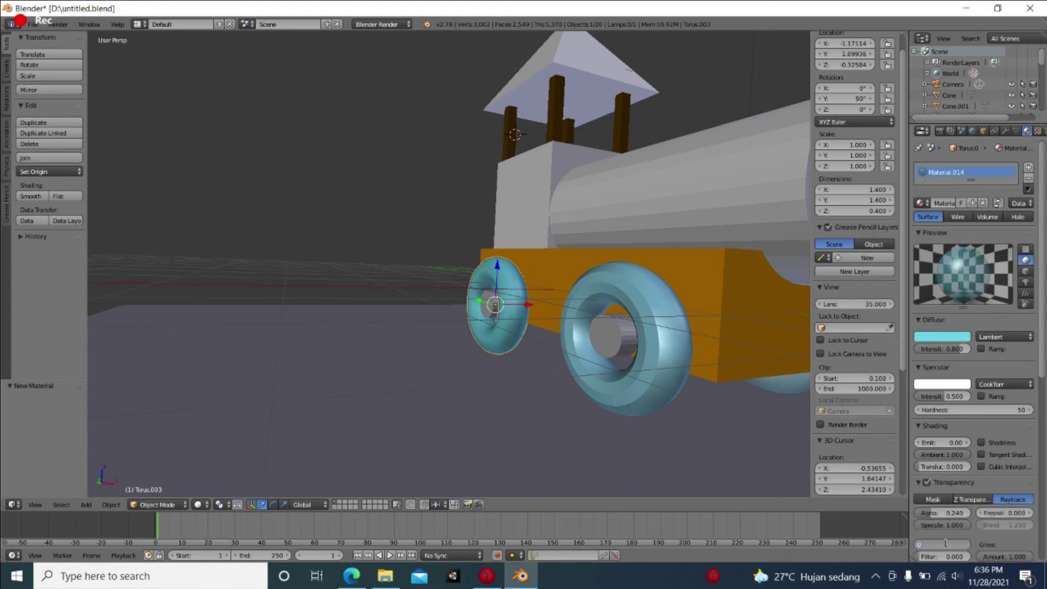
{"action": "key", "text": "Return"}
Inspect the train from several angles and render the scene to examine the transparent wheels, returning to the 3D view.
{"action": "scroll", "coordinate": [554, 239], "scroll_direction": "up", "scroll_amount": 5}
{"action": "middle_click_drag", "start_coordinate": [554, 238], "coordinate": [516, 304]}
{"action": "scroll", "coordinate": [517, 304], "scroll_direction": "down", "scroll_amount": 6}
{"action": "scroll", "coordinate": [488, 293], "scroll_direction": "up", "scroll_amount": 1}
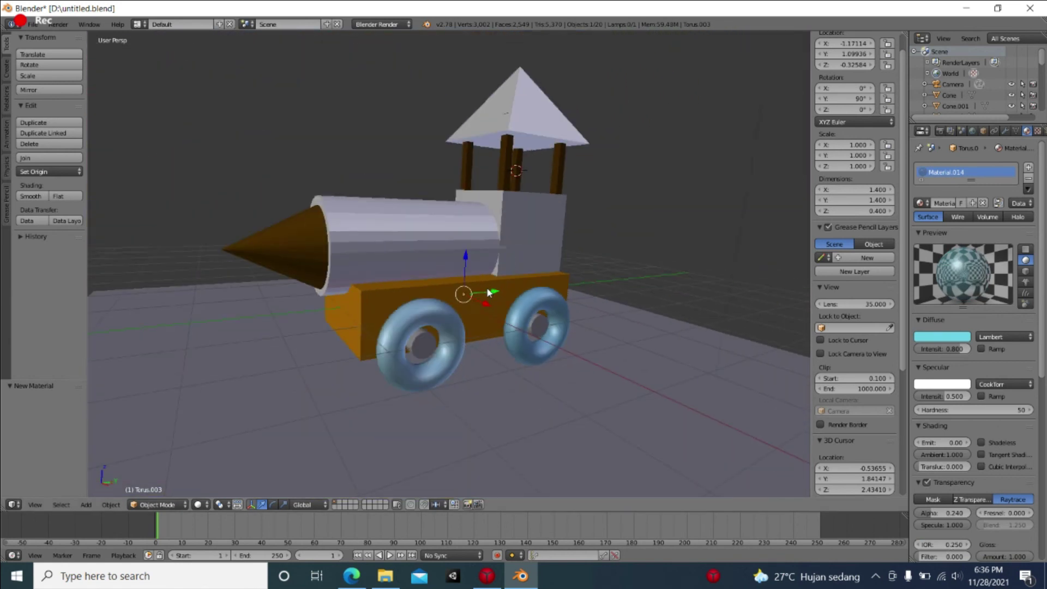
{"action": "middle_click_drag", "start_coordinate": [431, 292], "coordinate": [442, 340]}
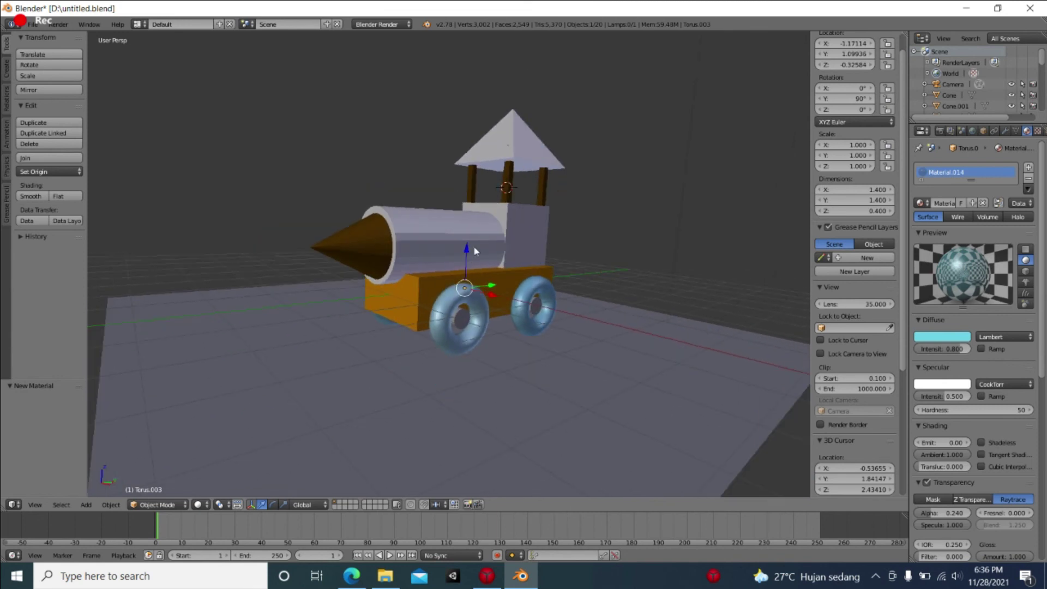
{"action": "middle_click_drag", "start_coordinate": [505, 304], "coordinate": [507, 282]}
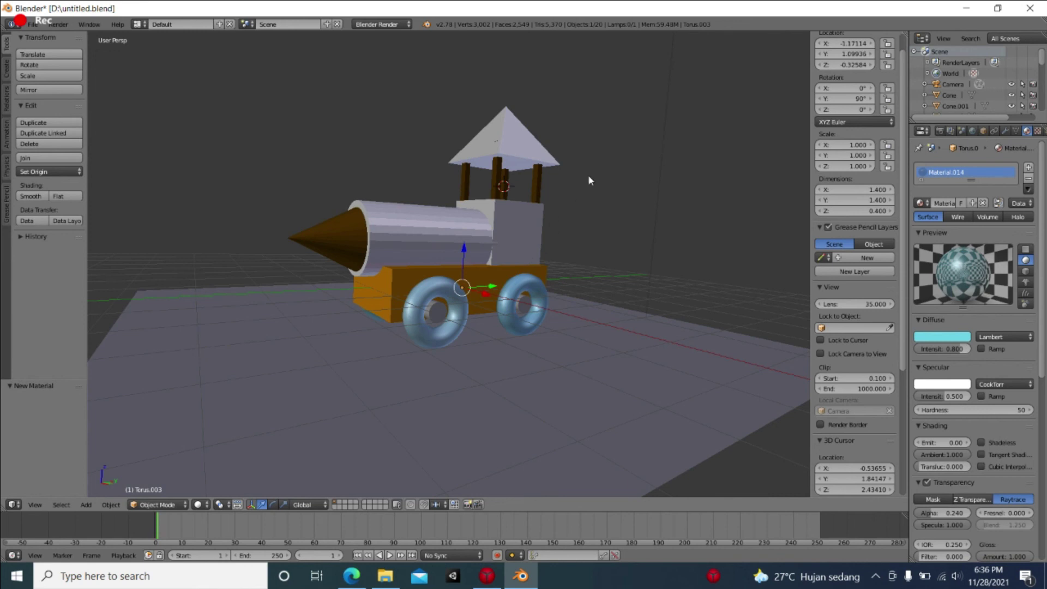
{"action": "key", "text": "F12"}
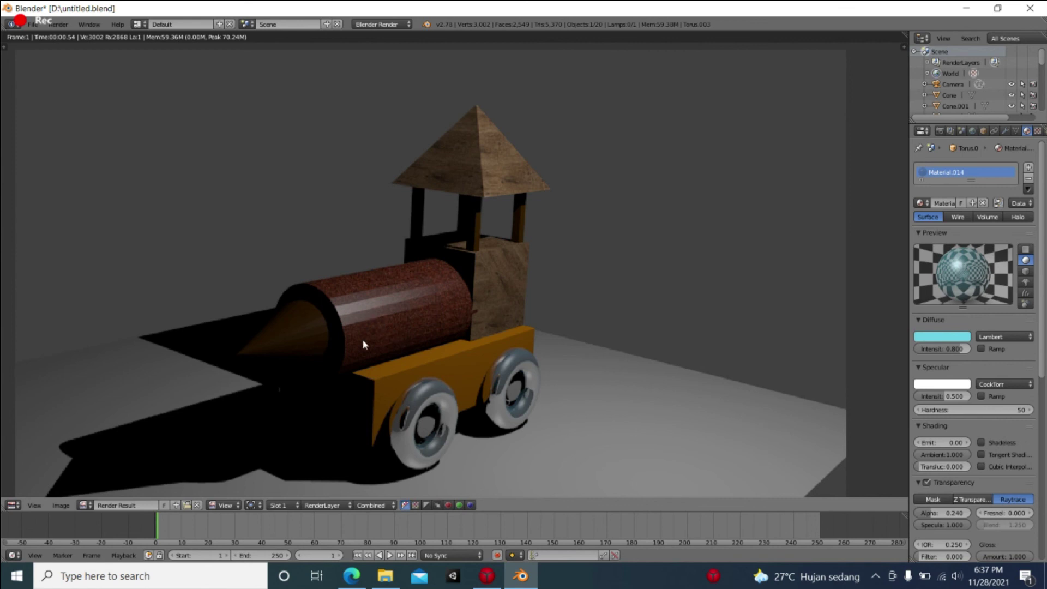
{"action": "key", "text": "Escape"}
Select the camera and move it along its axes to about X 10.38, Y -9.11, Z 5.82.
{"action": "scroll", "coordinate": [411, 309], "scroll_direction": "down", "scroll_amount": 3}
{"action": "left_click", "coordinate": [485, 213]}
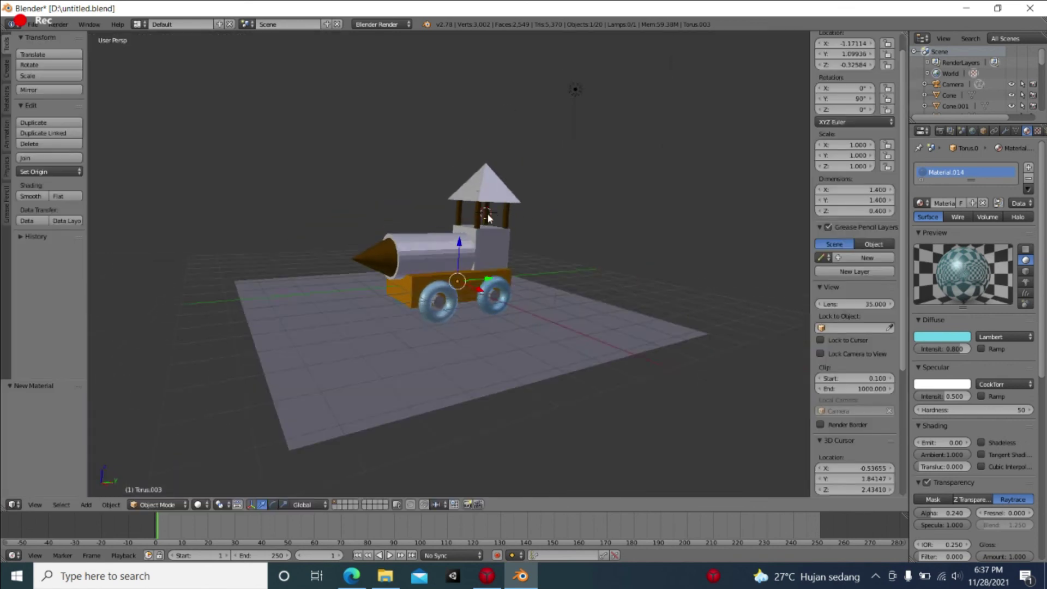
{"action": "scroll", "coordinate": [488, 218], "scroll_direction": "down", "scroll_amount": 5}
{"action": "right_click", "coordinate": [377, 246]}
{"action": "middle_click_drag", "start_coordinate": [381, 247], "coordinate": [487, 208]}
{"action": "scroll", "coordinate": [484, 344], "scroll_direction": "up", "scroll_amount": 4}
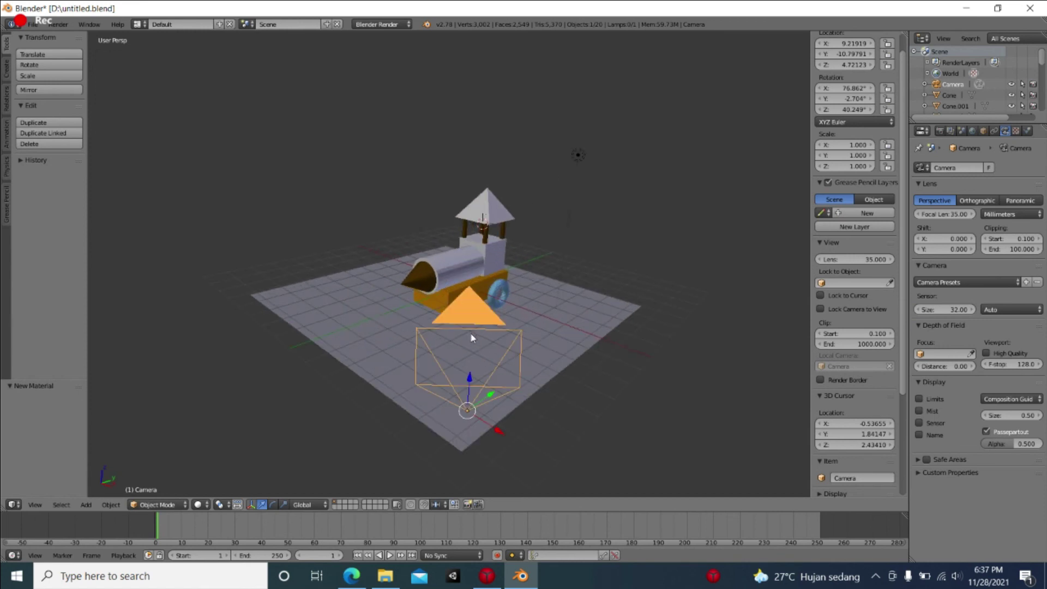
{"action": "middle_click_drag", "start_coordinate": [472, 338], "coordinate": [470, 325]}
{"action": "middle_click_drag", "start_coordinate": [479, 289], "coordinate": [442, 363]}
{"action": "left_click_drag", "start_coordinate": [384, 461], "coordinate": [536, 401]}
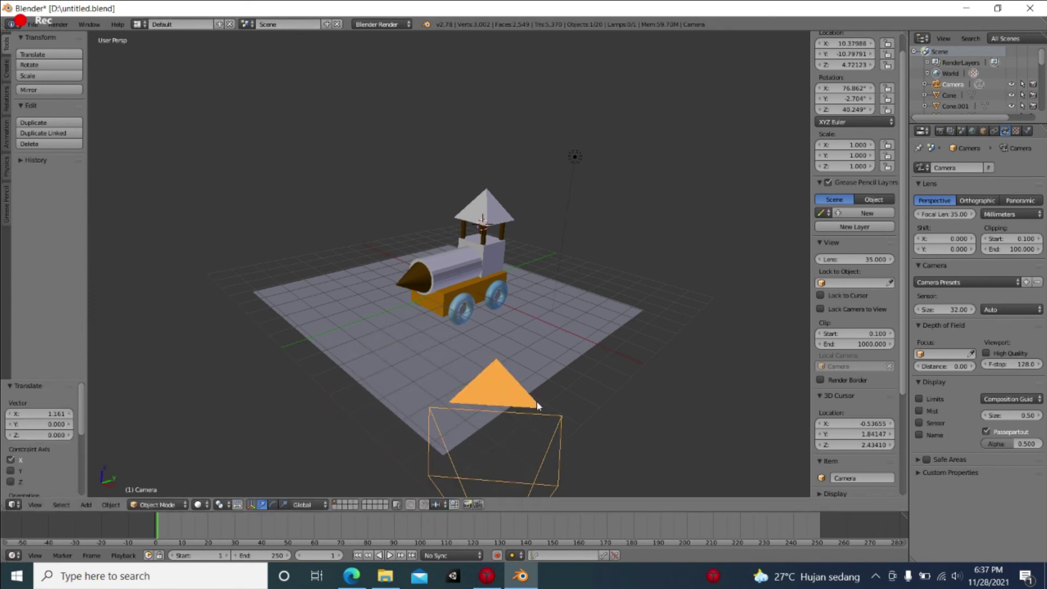
{"action": "scroll", "coordinate": [537, 401], "scroll_direction": "down", "scroll_amount": 2}
{"action": "left_click_drag", "start_coordinate": [460, 300], "coordinate": [519, 232]}
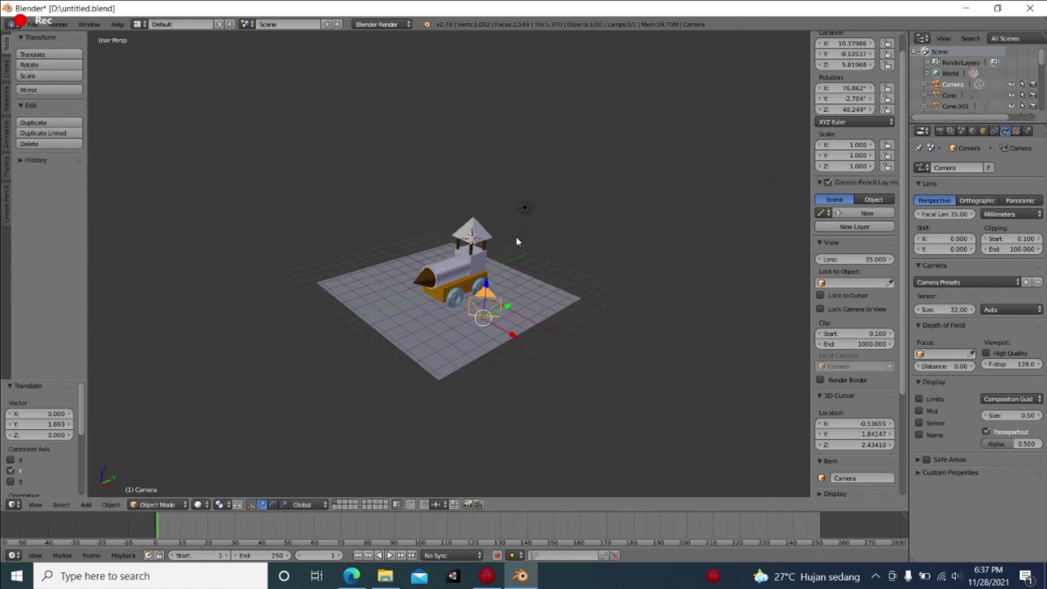
Look through the camera and shift it by about -1.0 in X, -1.2 in Y and -1.3 in Z to frame the whole train.
{"action": "middle_click_drag", "start_coordinate": [509, 179], "coordinate": [499, 273]}
{"action": "key", "text": "KP_0"}
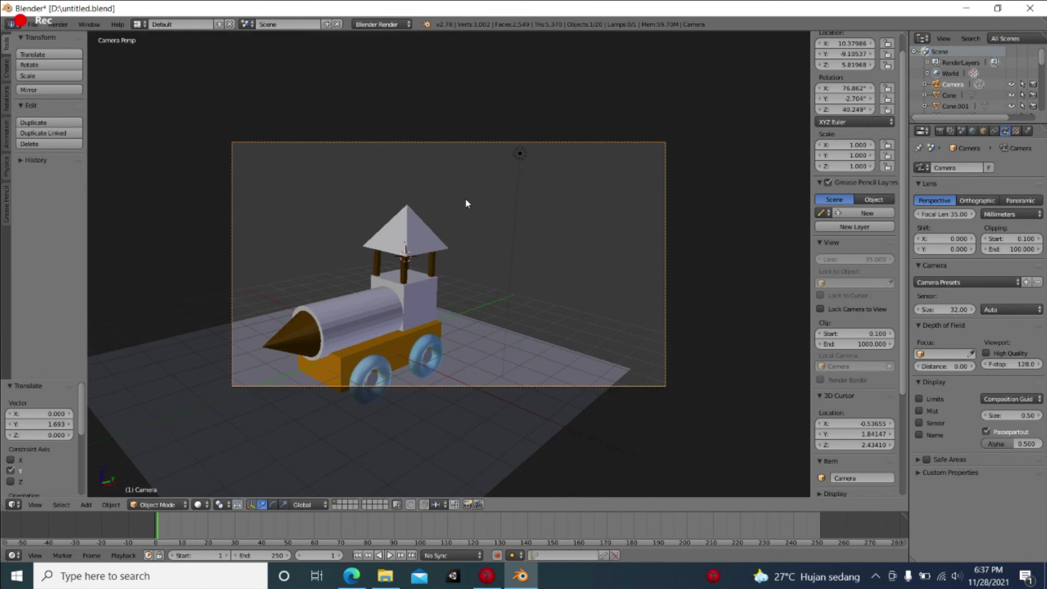
{"action": "key", "text": "g"}
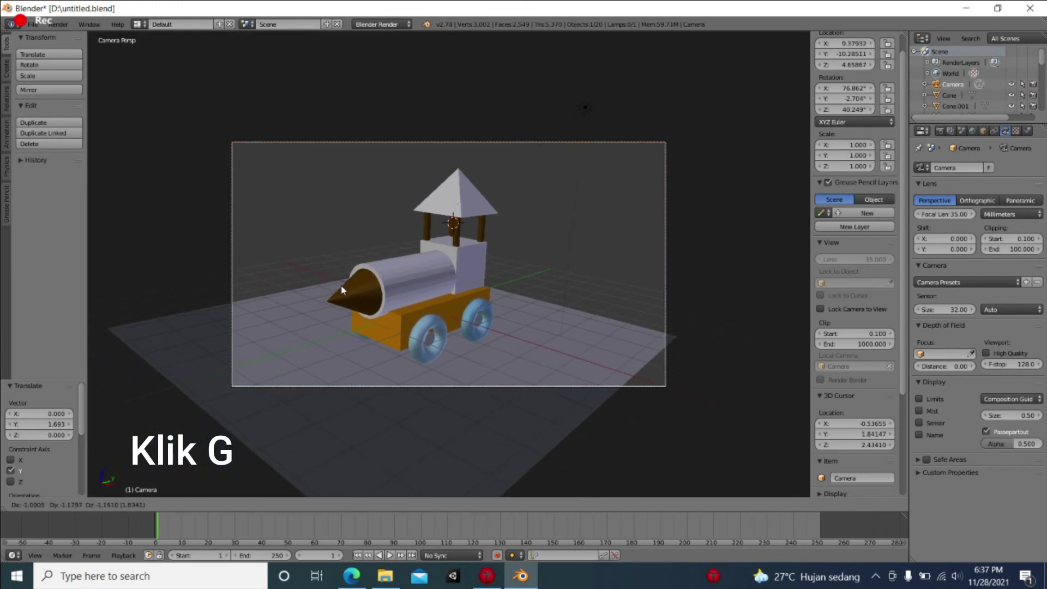
{"action": "left_click", "coordinate": [344, 299]}
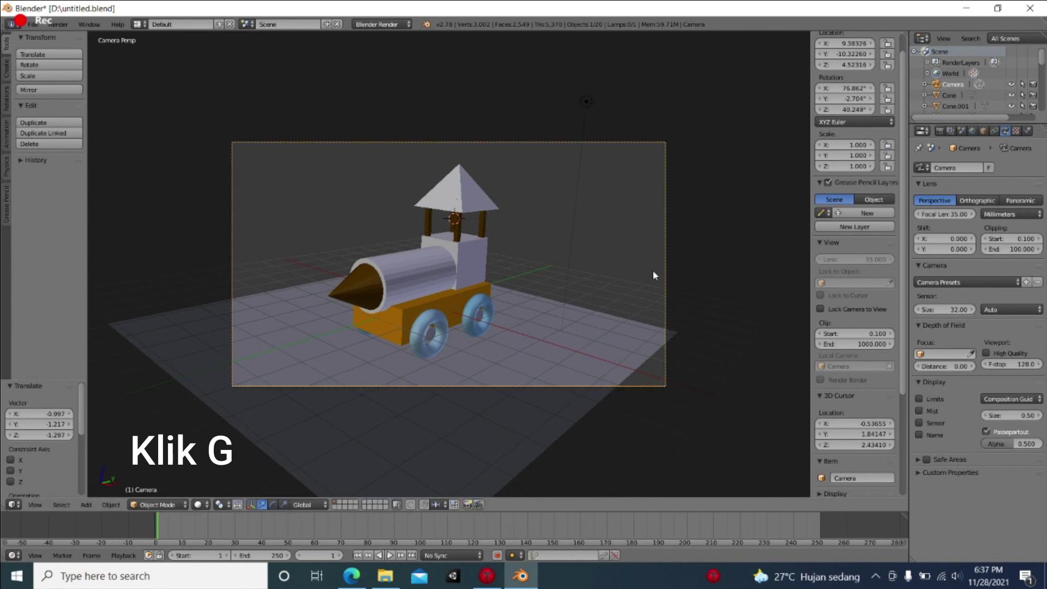
Select the lamp and move it about -1.28 along X.
{"action": "middle_click_drag", "start_coordinate": [686, 253], "coordinate": [587, 188]}
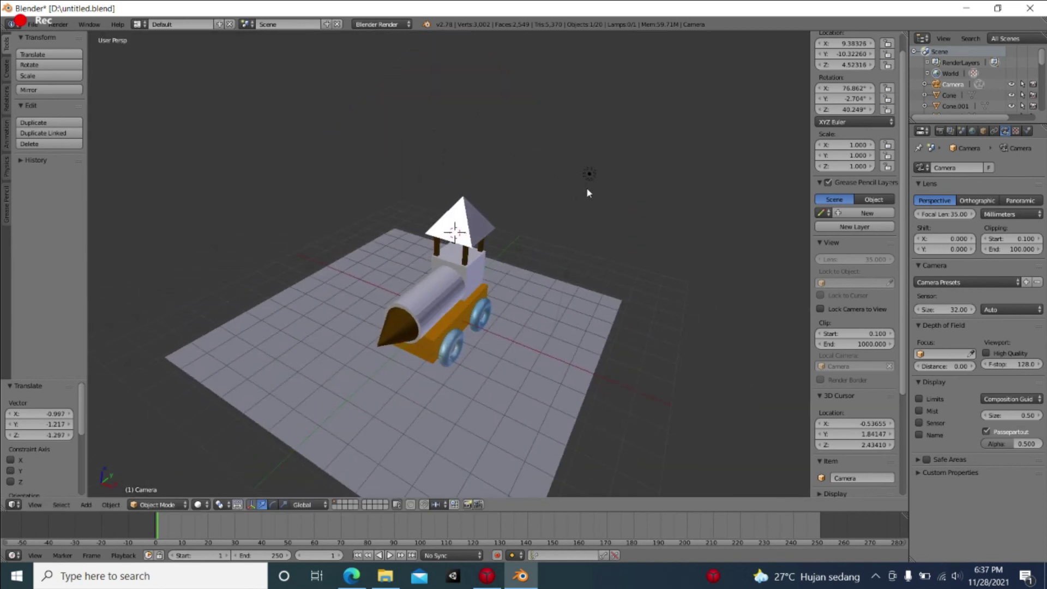
{"action": "right_click", "coordinate": [587, 177]}
{"action": "key", "text": "g"}
{"action": "key", "text": "x"}
{"action": "left_click", "coordinate": [584, 183]}
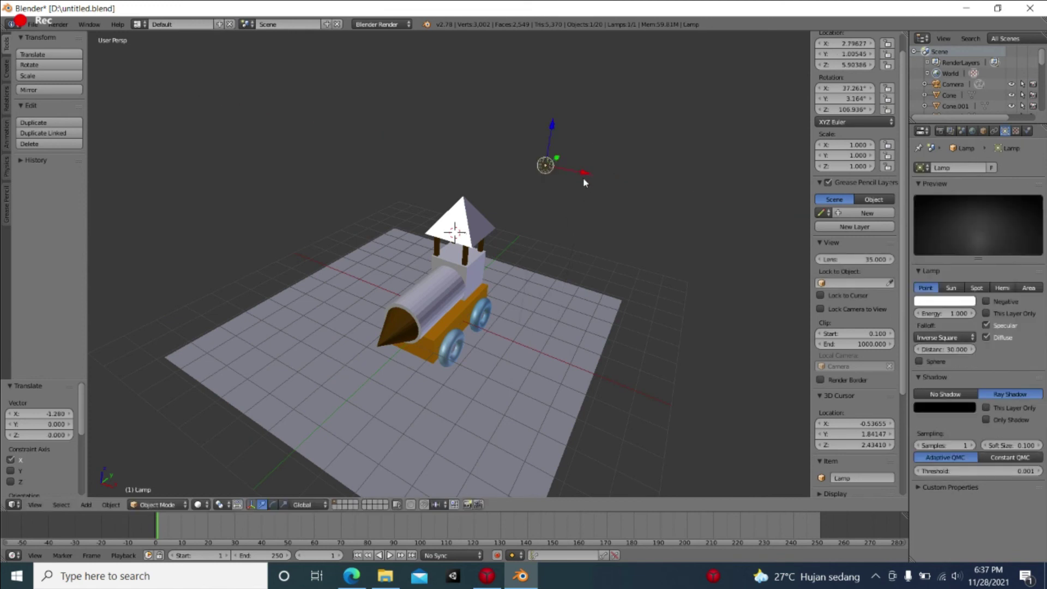
Move the lamp along Y past the train's nose, adjust it along X, and render the scene with the new lighting.
{"action": "middle_click_drag", "start_coordinate": [584, 175], "coordinate": [507, 234]}
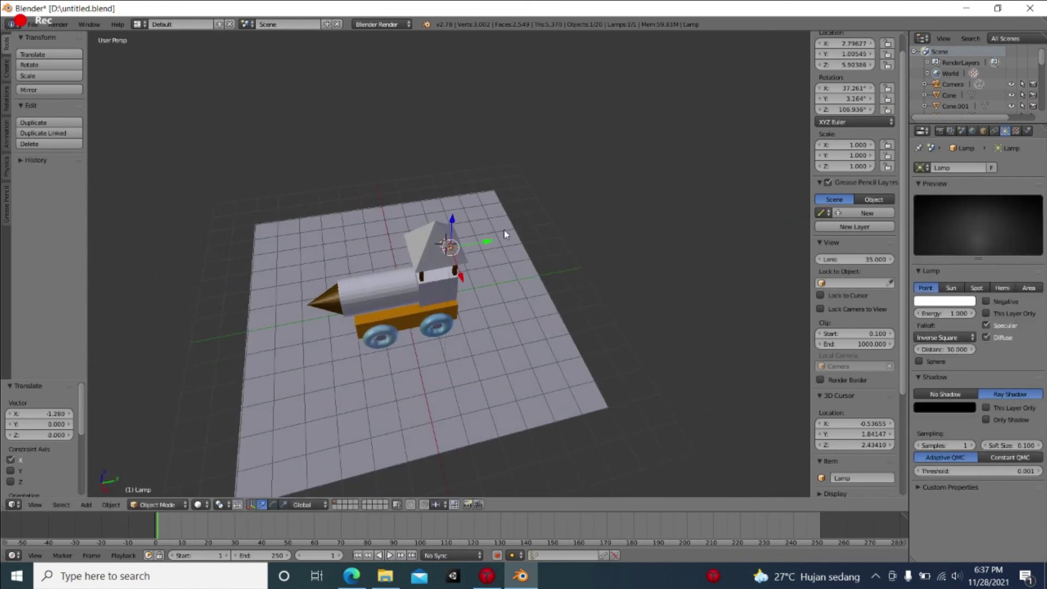
{"action": "key", "text": "g"}
{"action": "key", "text": "y"}
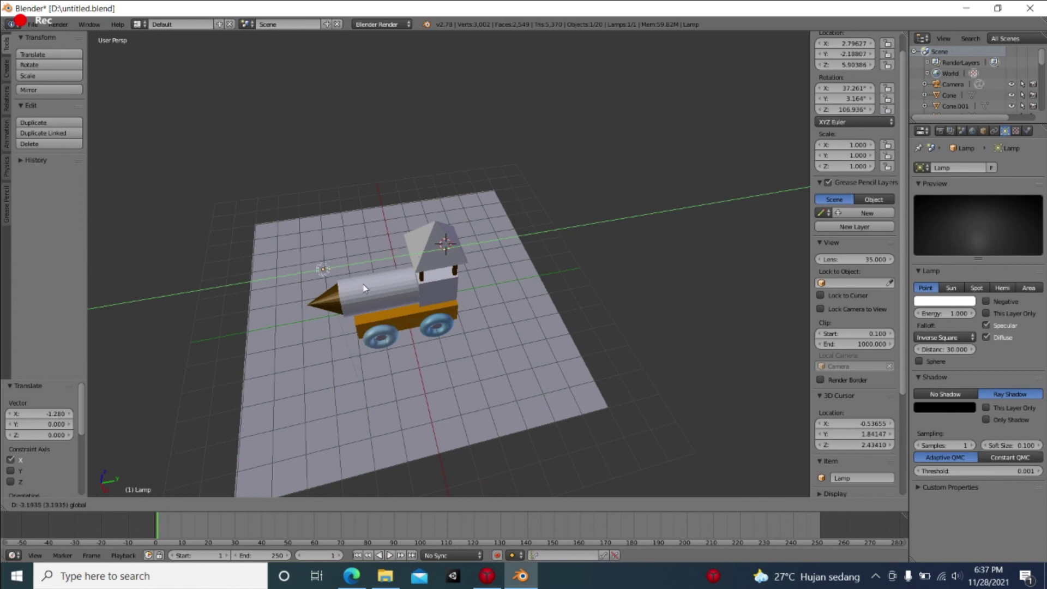
{"action": "left_click", "coordinate": [309, 300]}
{"action": "key", "text": "g"}
{"action": "key", "text": "x"}
{"action": "left_click", "coordinate": [328, 334]}
{"action": "middle_click_drag", "start_coordinate": [327, 334], "coordinate": [476, 246]}
{"action": "key", "text": "F12"}
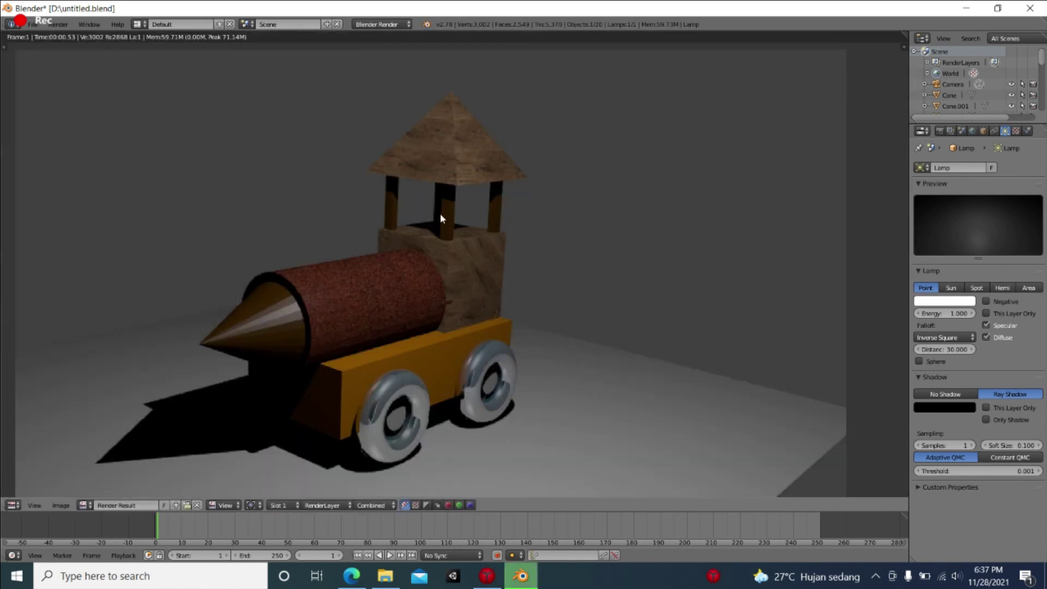